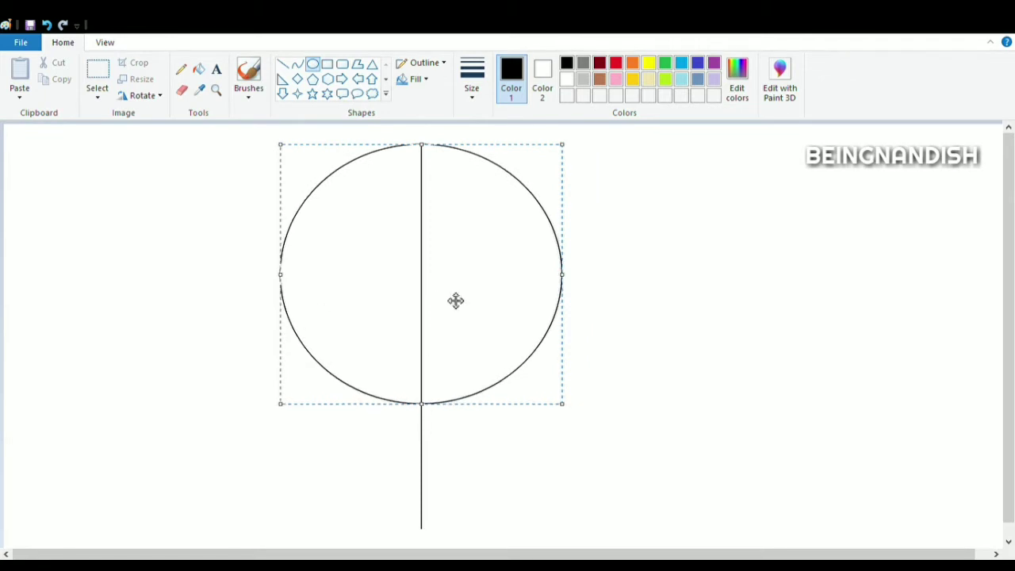
- Widen the circle slightly into an oval and reposition it over the vertical line
{"action": "left_click_drag", "start_coordinate": [281, 275], "coordinate": [268, 275]}
{"action": "left_click_drag", "start_coordinate": [449, 332], "coordinate": [455, 331]}
{"action": "left_click", "coordinate": [678, 273]}
- Select and delete the right half of the oval, keeping the vertical centre line
{"action": "left_click", "coordinate": [98, 79]}
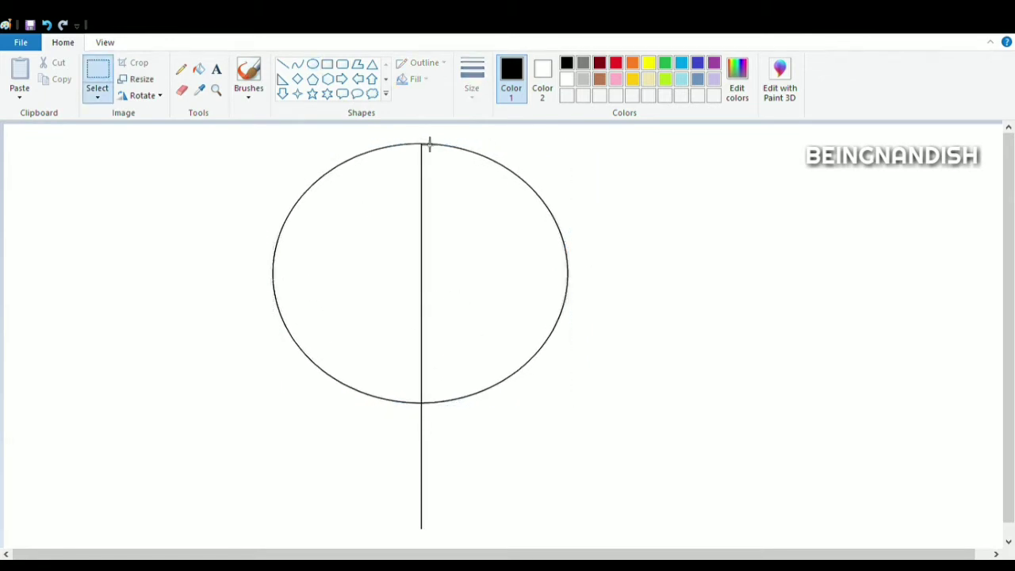
{"action": "left_click_drag", "start_coordinate": [424, 139], "coordinate": [587, 459]}
{"action": "key", "text": "Delete"}
- Select and delete the lower part of the remaining left arc
{"action": "left_click", "coordinate": [95, 44]}
{"action": "left_click", "coordinate": [19, 73]}
{"action": "scroll", "coordinate": [421, 397], "scroll_direction": "down", "scroll_amount": 3}
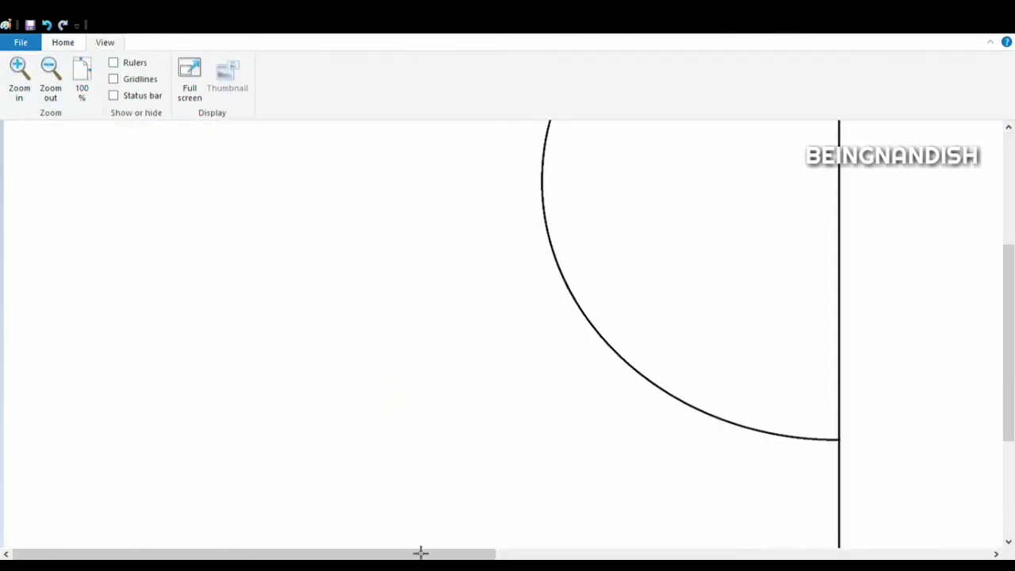
{"action": "left_click_drag", "start_coordinate": [419, 554], "coordinate": [519, 554]}
{"action": "left_click", "coordinate": [63, 43]}
{"action": "mouse_move", "coordinate": [305, 189]}
{"action": "left_mouse_down"}
{"action": "mouse_move", "coordinate": [404, 320]}
{"action": "mouse_move", "coordinate": [639, 521]}
{"action": "left_mouse_up"}
{"action": "key", "text": "Delete"}
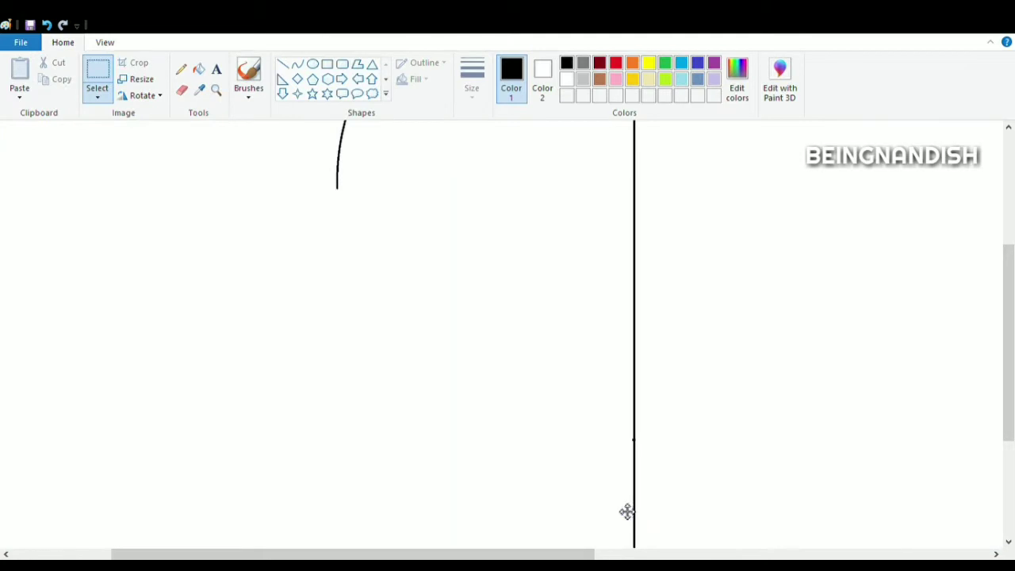
- Draw a curve from the end of the left arc down to the base of the vertical line, forming the balloon's lower side
{"action": "left_click_drag", "start_coordinate": [1009, 345], "coordinate": [1009, 361]}
{"action": "left_click", "coordinate": [298, 64]}
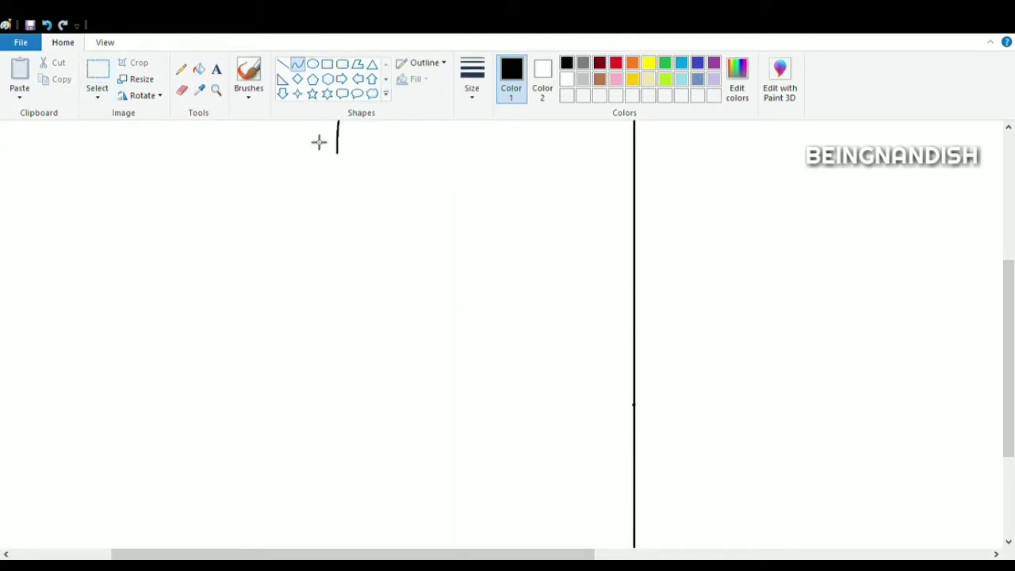
{"action": "left_click", "coordinate": [105, 43]}
{"action": "left_click", "coordinate": [51, 77]}
{"action": "left_click", "coordinate": [62, 43]}
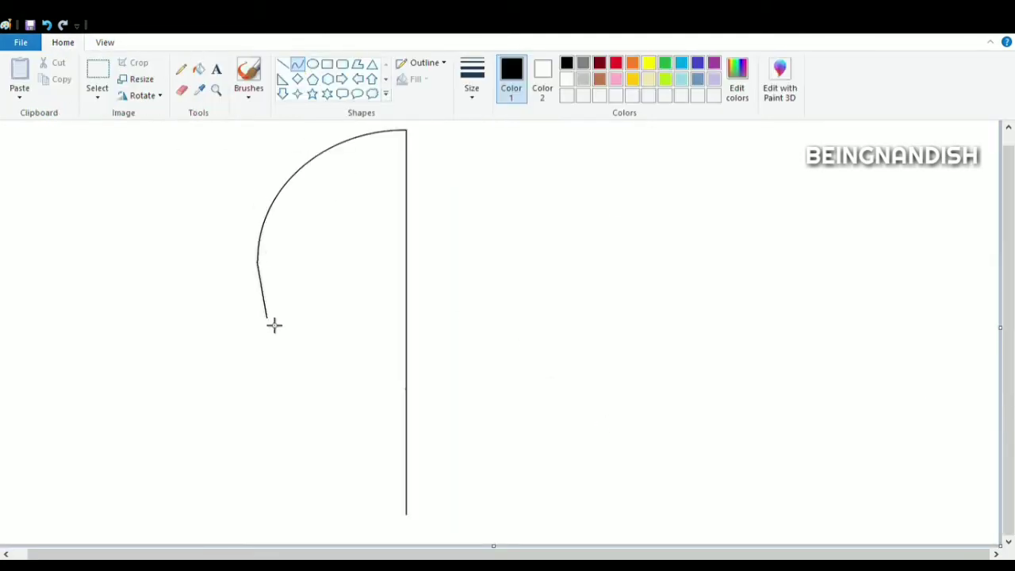
{"action": "left_click_drag", "start_coordinate": [274, 325], "coordinate": [411, 516]}
{"action": "left_click_drag", "start_coordinate": [305, 396], "coordinate": [262, 399]}
{"action": "left_click_drag", "start_coordinate": [317, 433], "coordinate": [332, 417]}
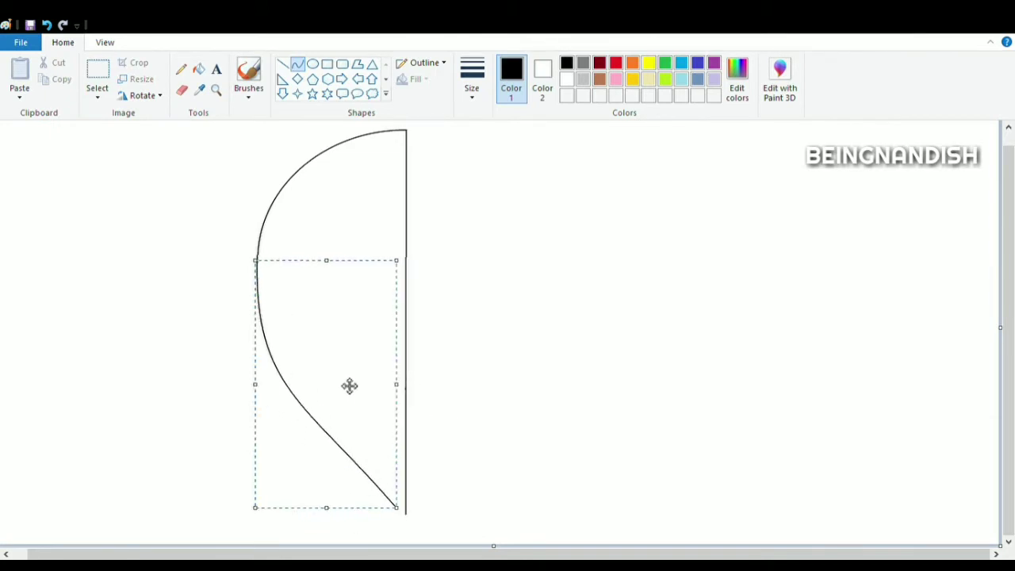
{"action": "left_click", "coordinate": [487, 328]}
- Draw three curved vertical panel lines inside the balloon half, from the top outline down toward the base
{"action": "left_click", "coordinate": [105, 43]}
{"action": "left_click", "coordinate": [20, 79]}
{"action": "left_click", "coordinate": [51, 80]}
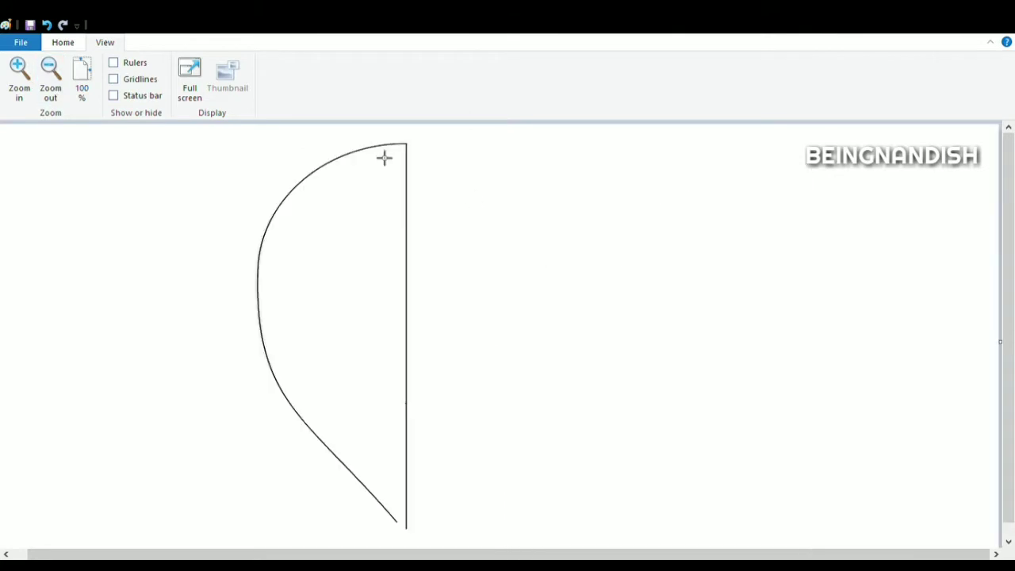
{"action": "mouse_move", "coordinate": [381, 147]}
{"action": "left_mouse_down"}
{"action": "mouse_move", "coordinate": [379, 378]}
{"action": "mouse_move", "coordinate": [392, 500]}
{"action": "left_mouse_up"}
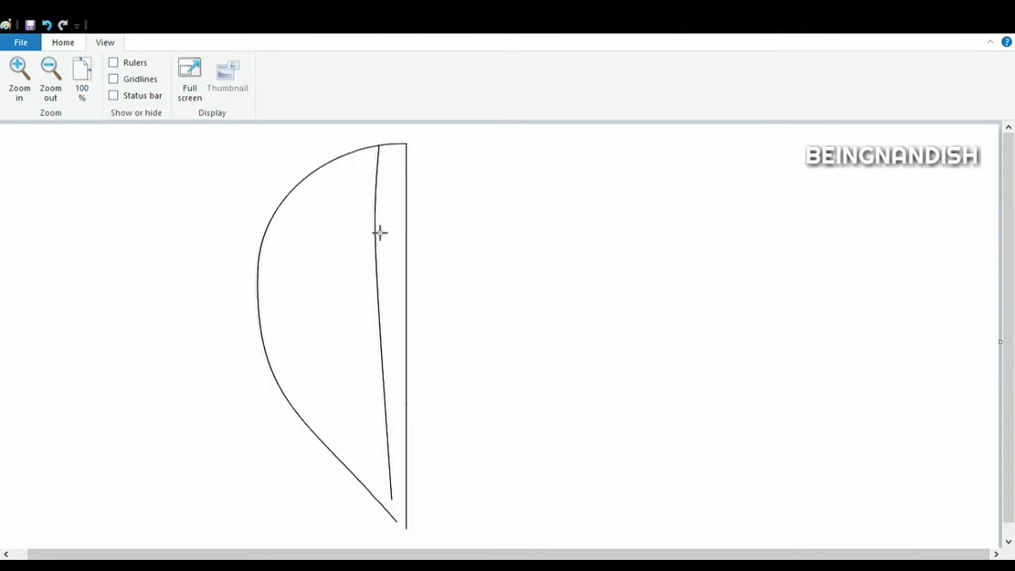
{"action": "left_click_drag", "start_coordinate": [378, 231], "coordinate": [368, 363]}
{"action": "mouse_move", "coordinate": [328, 161]}
{"action": "left_mouse_down"}
{"action": "mouse_move", "coordinate": [369, 481]}
{"action": "mouse_move", "coordinate": [387, 503]}
{"action": "left_mouse_up"}
{"action": "mouse_move", "coordinate": [320, 344]}
{"action": "left_mouse_down"}
{"action": "mouse_move", "coordinate": [320, 404]}
{"action": "mouse_move", "coordinate": [336, 459]}
{"action": "left_mouse_up"}
{"action": "mouse_move", "coordinate": [277, 210]}
{"action": "left_mouse_down"}
{"action": "mouse_move", "coordinate": [344, 469]}
{"action": "mouse_move", "coordinate": [355, 476]}
{"action": "left_mouse_up"}
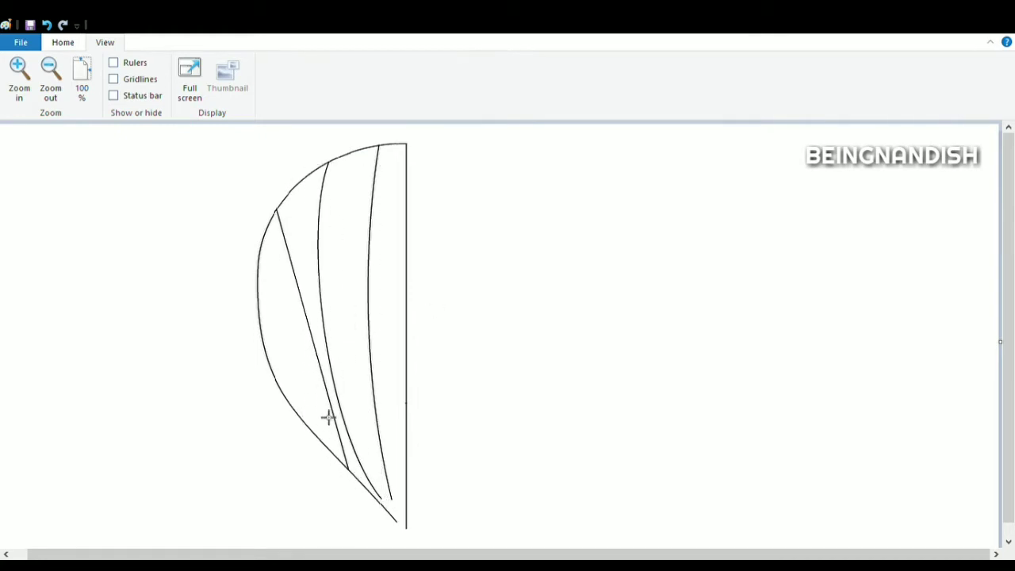
{"action": "left_click_drag", "start_coordinate": [328, 418], "coordinate": [317, 444]}
{"action": "left_click", "coordinate": [213, 282]}
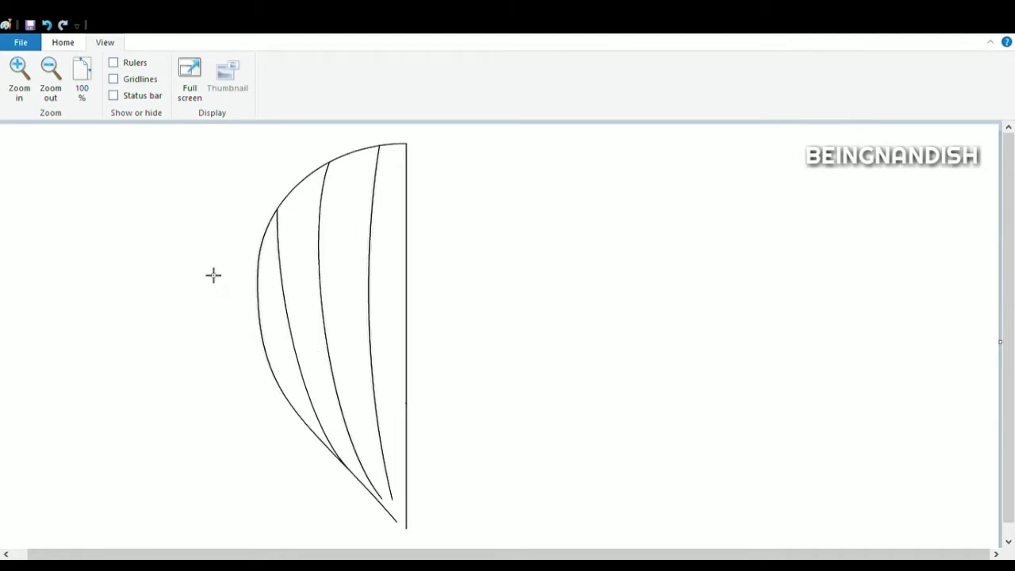
- Erase the top outline segment between the two right panel lines and redraw it as a rounder curve
{"action": "left_click", "coordinate": [22, 94]}
{"action": "left_click_drag", "start_coordinate": [520, 554], "coordinate": [546, 555]}
{"action": "left_click", "coordinate": [62, 42]}
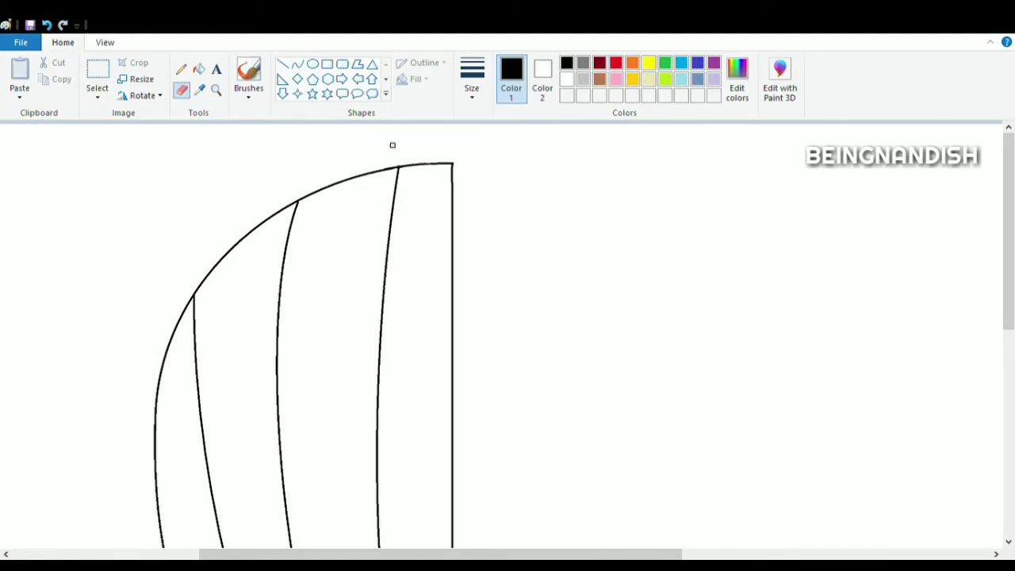
{"action": "left_click", "coordinate": [296, 63]}
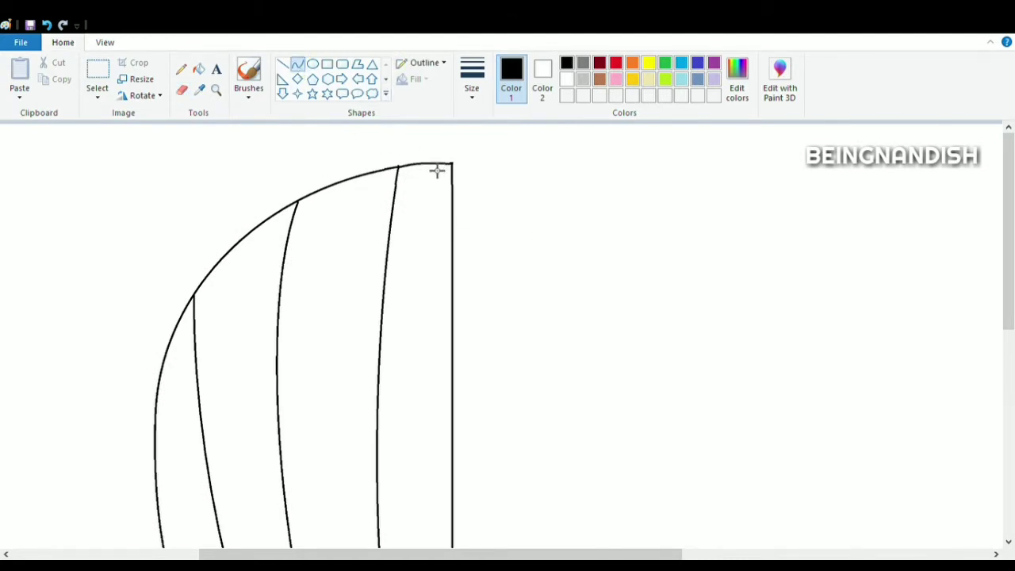
{"action": "left_click", "coordinate": [182, 90]}
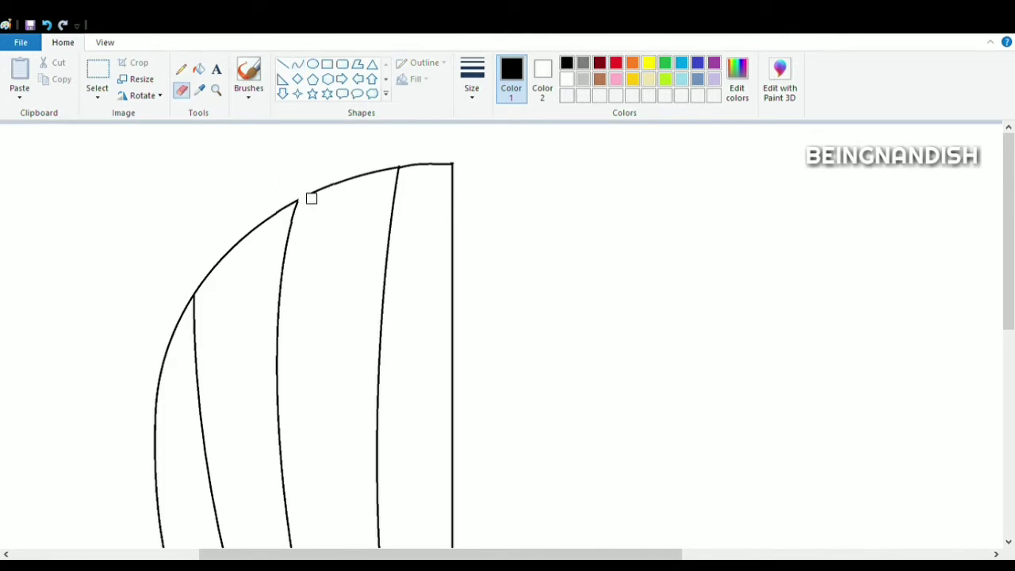
{"action": "left_click_drag", "start_coordinate": [312, 199], "coordinate": [392, 166]}
{"action": "left_click", "coordinate": [301, 65]}
{"action": "left_click_drag", "start_coordinate": [298, 200], "coordinate": [398, 167]}
{"action": "mouse_move", "coordinate": [342, 182]}
{"action": "left_mouse_down"}
{"action": "mouse_move", "coordinate": [324, 175]}
{"action": "mouse_move", "coordinate": [389, 167]}
{"action": "left_mouse_up"}
- Erase the next outline segment to the left and redraw it as a curve between the panel lines
{"action": "left_click", "coordinate": [182, 90]}
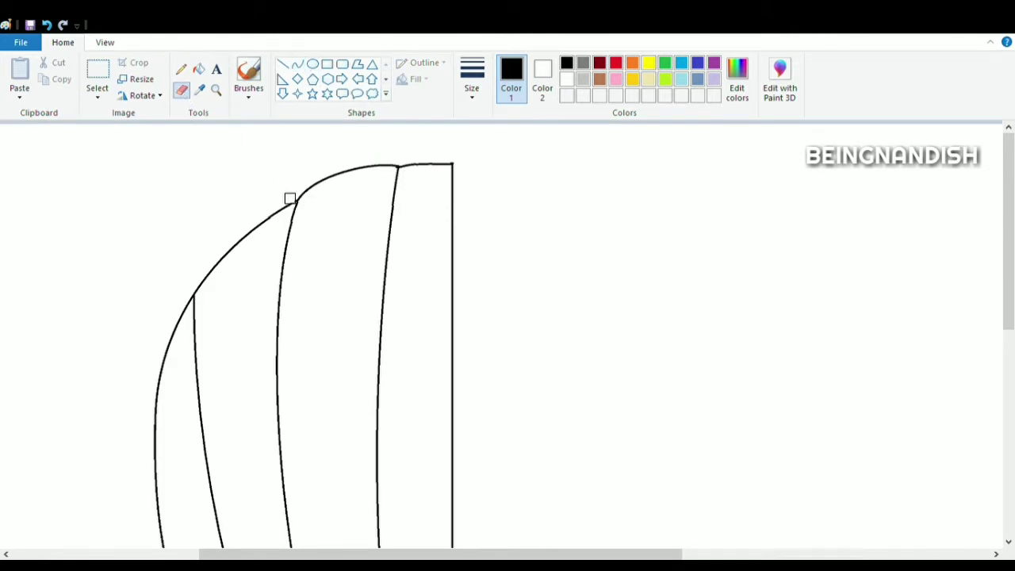
{"action": "left_click_drag", "start_coordinate": [288, 197], "coordinate": [225, 262]}
{"action": "left_click", "coordinate": [298, 65]}
{"action": "left_click_drag", "start_coordinate": [194, 295], "coordinate": [297, 199]}
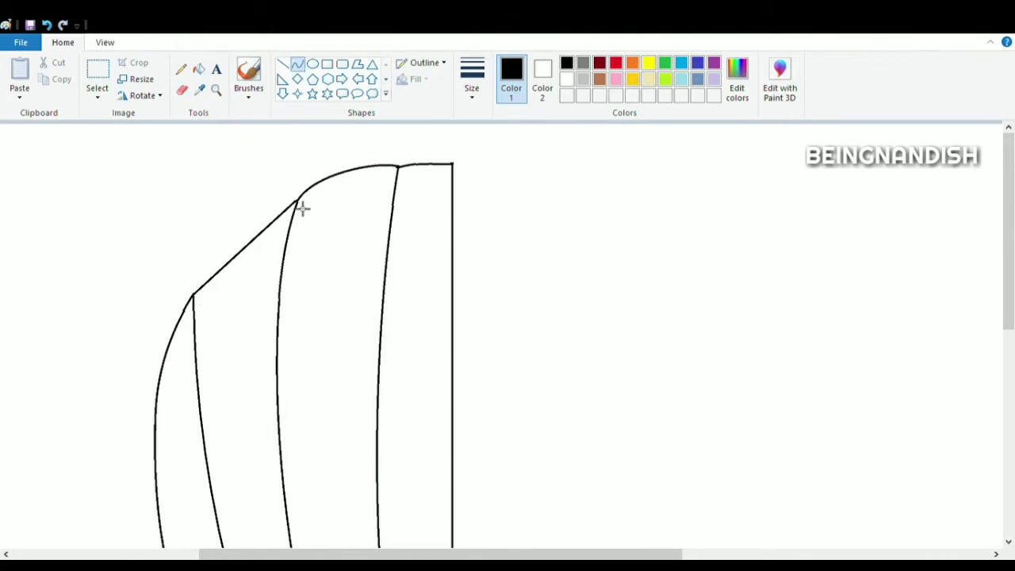
{"action": "mouse_move", "coordinate": [246, 246]}
{"action": "left_mouse_down"}
{"action": "mouse_move", "coordinate": [217, 259]}
{"action": "mouse_move", "coordinate": [238, 231]}
{"action": "left_mouse_up"}
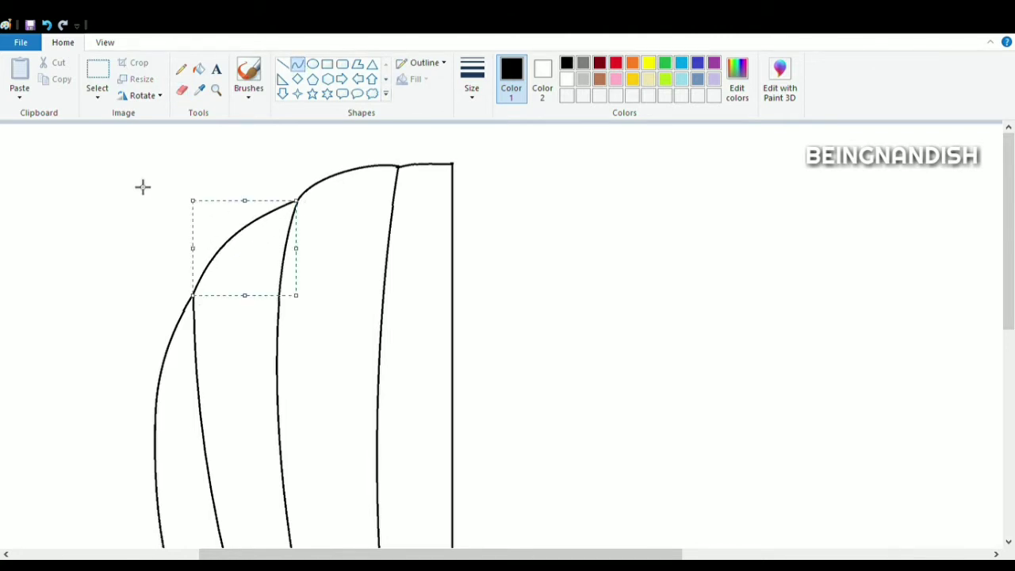
- Draw another curved panel line near the left edge running down to the lower side
{"action": "scroll", "coordinate": [143, 185], "scroll_direction": "down", "scroll_amount": 5}
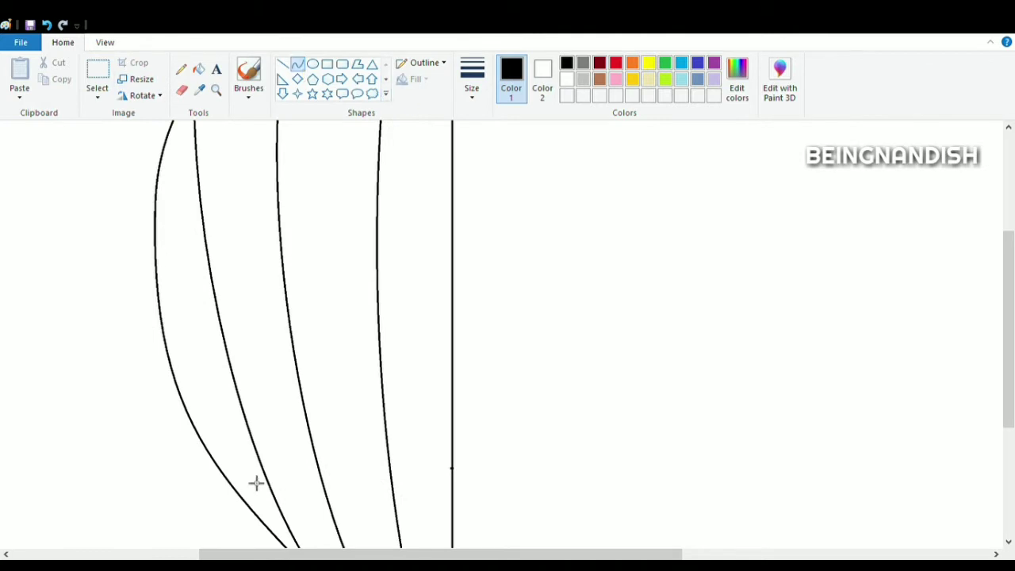
{"action": "left_click_drag", "start_coordinate": [164, 191], "coordinate": [283, 544]}
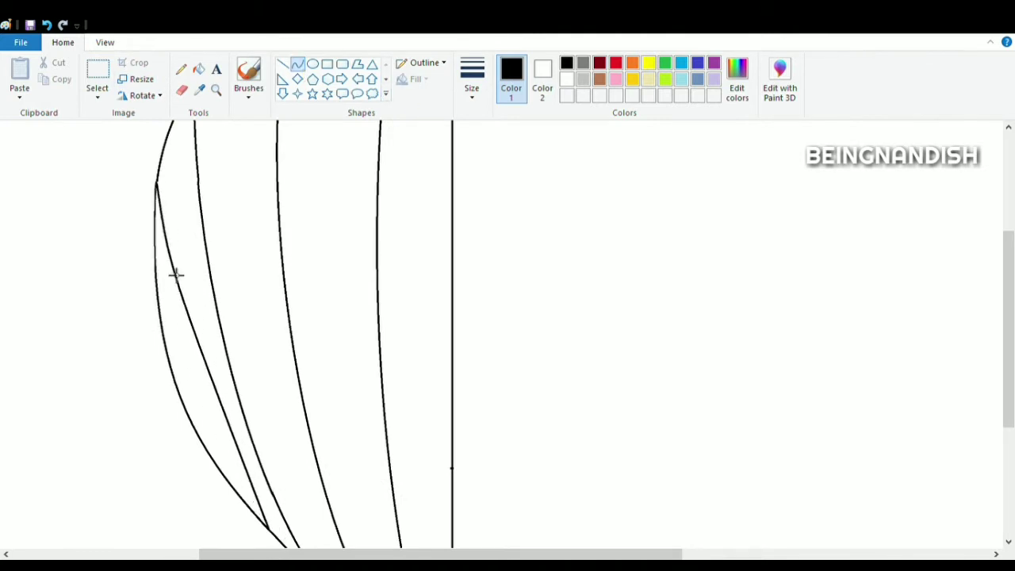
{"action": "left_click_drag", "start_coordinate": [175, 274], "coordinate": [211, 467]}
{"action": "scroll", "coordinate": [104, 195], "scroll_direction": "up", "scroll_amount": 2}
{"action": "left_click", "coordinate": [108, 192]}
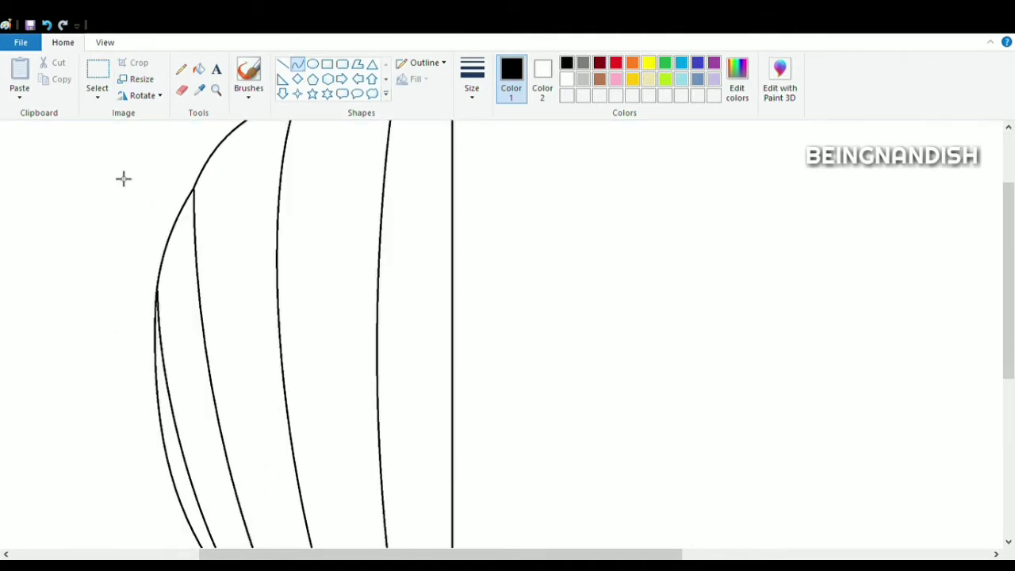
- Erase the outline segment at the upper left and redraw it as a curve meeting the new panel line
{"action": "left_click", "coordinate": [182, 91]}
{"action": "mouse_move", "coordinate": [185, 195]}
{"action": "left_mouse_down"}
{"action": "mouse_move", "coordinate": [161, 276]}
{"action": "mouse_move", "coordinate": [164, 249]}
{"action": "left_mouse_up"}
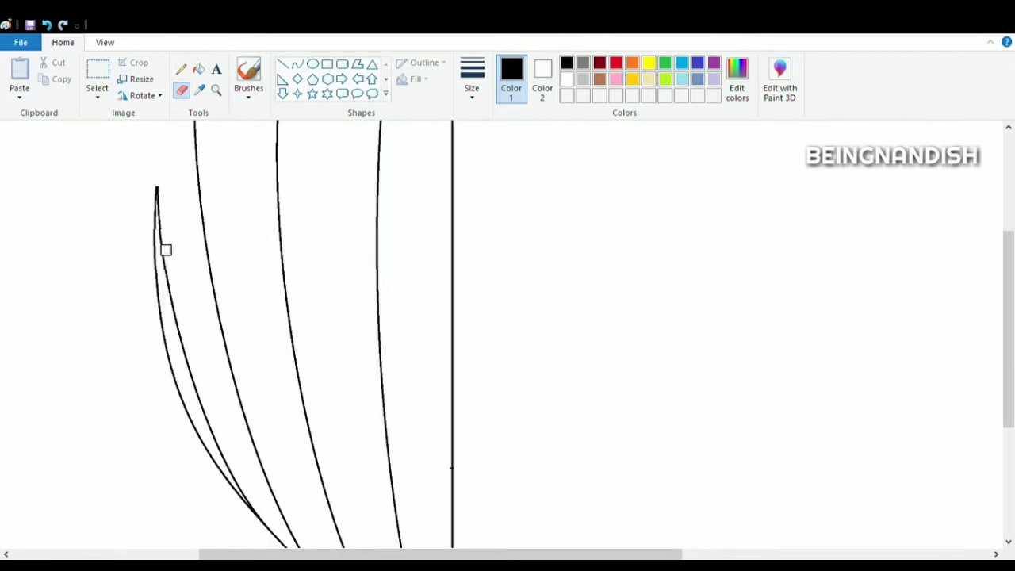
{"action": "left_click", "coordinate": [298, 63]}
{"action": "mouse_move", "coordinate": [193, 189]}
{"action": "left_mouse_down"}
{"action": "mouse_move", "coordinate": [164, 259]}
{"action": "mouse_move", "coordinate": [161, 302]}
{"action": "mouse_move", "coordinate": [166, 254]}
{"action": "mouse_move", "coordinate": [164, 281]}
{"action": "left_mouse_up"}
{"action": "left_click", "coordinate": [104, 42]}
{"action": "left_click", "coordinate": [50, 71]}
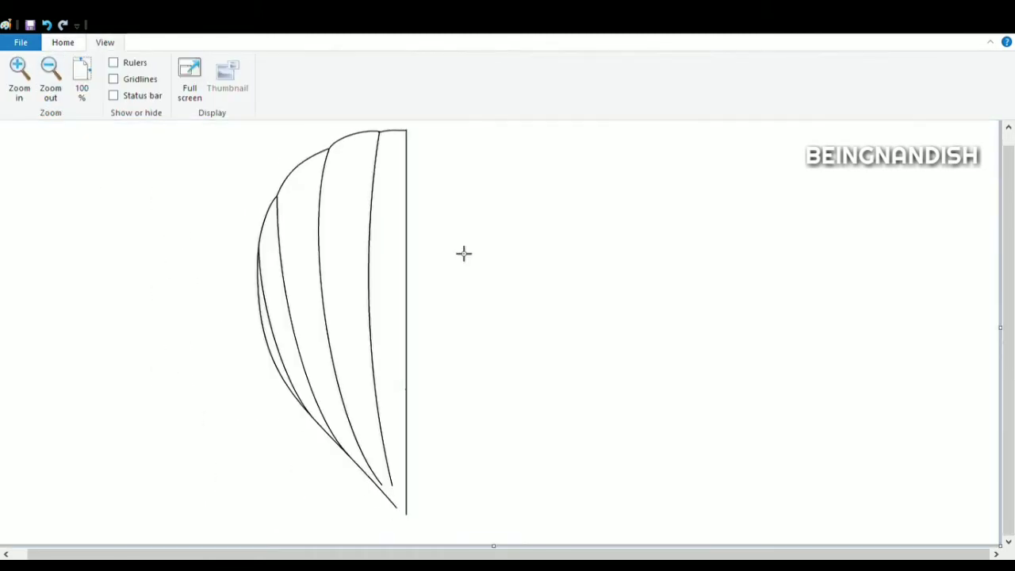
- Draw a curved horizontal band line across the upper panels from the vertical line toward the left
{"action": "left_click", "coordinate": [19, 73]}
{"action": "left_click_drag", "start_coordinate": [280, 555], "coordinate": [471, 554]}
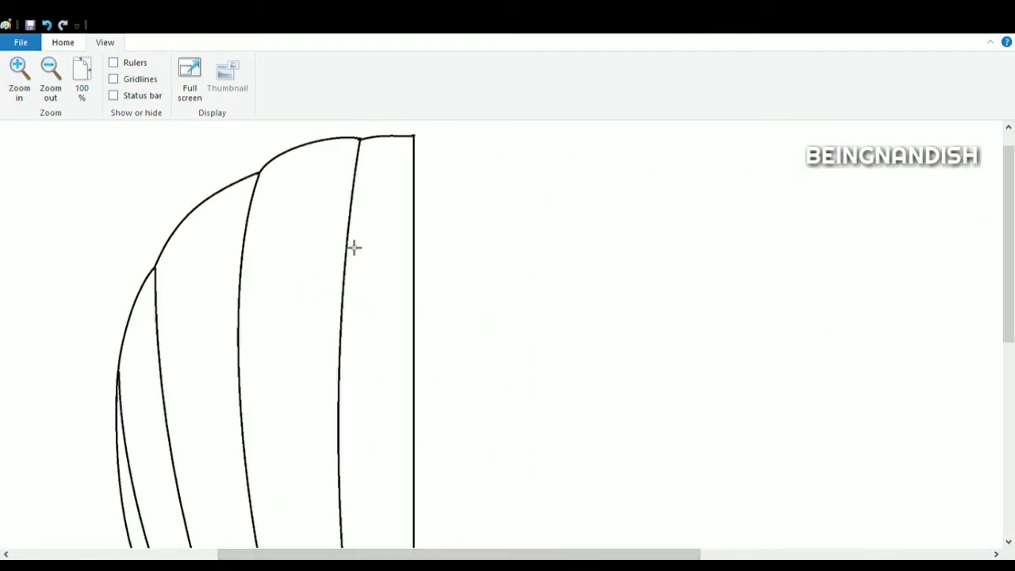
{"action": "left_click_drag", "start_coordinate": [408, 254], "coordinate": [421, 248]}
{"action": "mouse_move", "coordinate": [401, 248]}
{"action": "left_mouse_down"}
{"action": "mouse_move", "coordinate": [427, 252]}
{"action": "mouse_move", "coordinate": [383, 245]}
{"action": "mouse_move", "coordinate": [405, 238]}
{"action": "mouse_move", "coordinate": [250, 279]}
{"action": "mouse_move", "coordinate": [313, 252]}
{"action": "mouse_move", "coordinate": [275, 260]}
{"action": "mouse_move", "coordinate": [162, 313]}
{"action": "mouse_move", "coordinate": [182, 290]}
{"action": "left_mouse_up"}
{"action": "left_click", "coordinate": [415, 247]}
{"action": "left_click", "coordinate": [48, 26]}
{"action": "left_click", "coordinate": [402, 245]}
{"action": "left_click", "coordinate": [47, 26]}
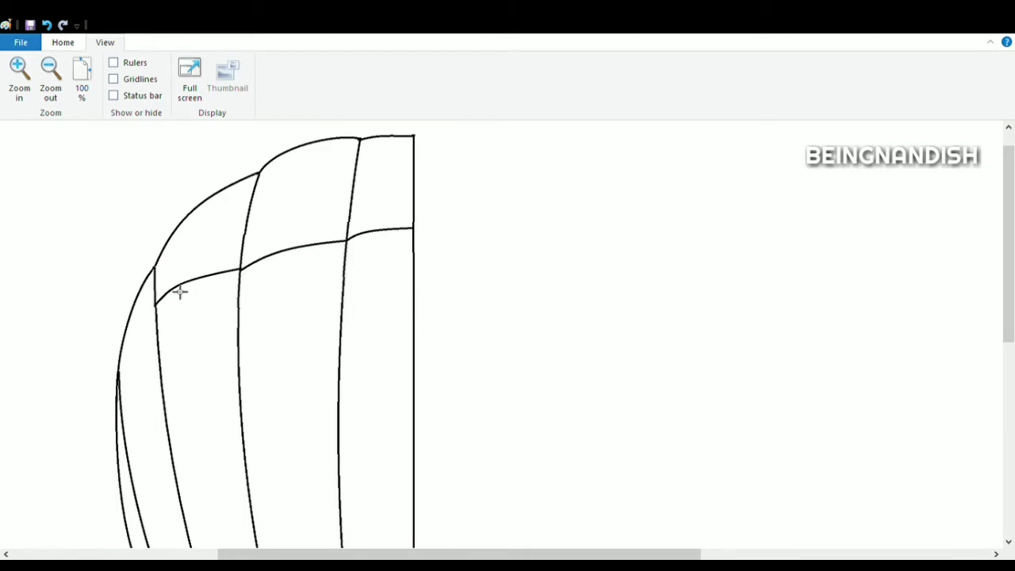
{"action": "left_click", "coordinate": [169, 288]}
{"action": "left_click", "coordinate": [218, 256]}
- Extend the upper band line with a short segment to the balloon's left outline
{"action": "scroll", "coordinate": [176, 219], "scroll_direction": "down", "scroll_amount": 2}
{"action": "left_click_drag", "start_coordinate": [163, 205], "coordinate": [145, 220]}
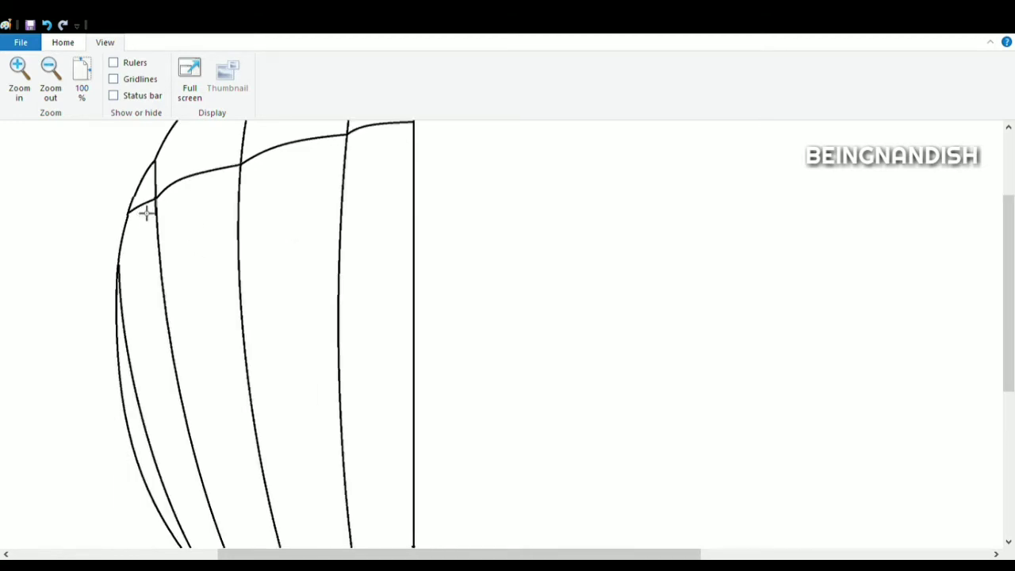
{"action": "left_click", "coordinate": [59, 89]}
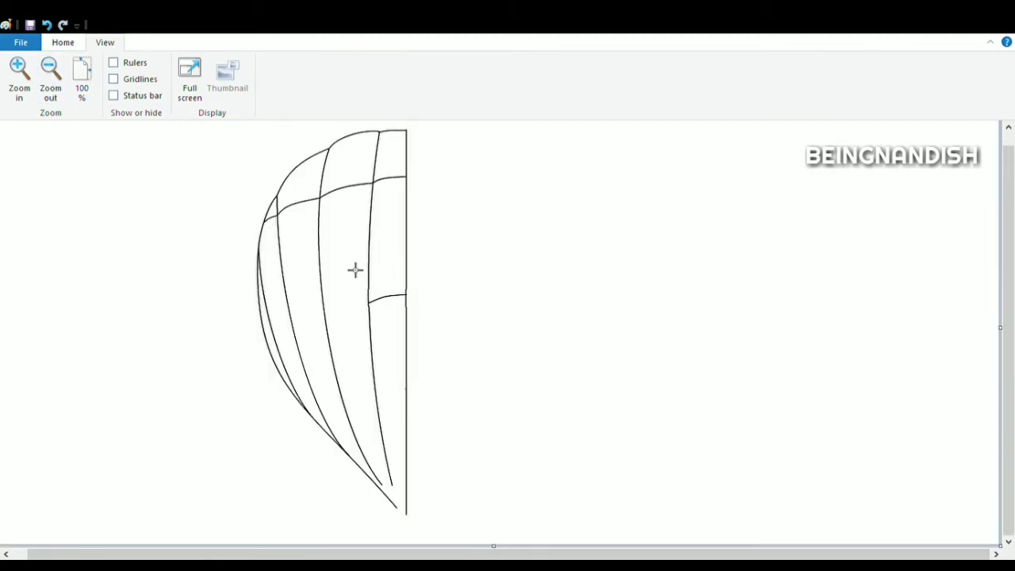
- Draw a second curved horizontal band line across the middle of the balloon to the left outline
{"action": "left_click", "coordinate": [22, 77]}
{"action": "left_click_drag", "start_coordinate": [428, 555], "coordinate": [611, 555]}
{"action": "mouse_move", "coordinate": [370, 277]}
{"action": "left_mouse_down"}
{"action": "mouse_move", "coordinate": [281, 287]}
{"action": "mouse_move", "coordinate": [309, 277]}
{"action": "left_mouse_up"}
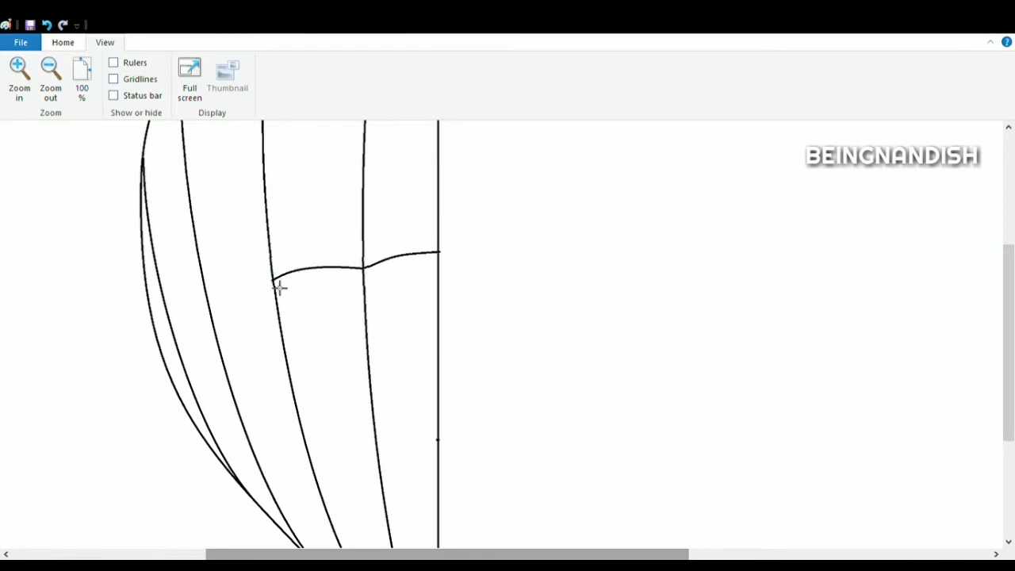
{"action": "left_click_drag", "start_coordinate": [212, 292], "coordinate": [228, 280]}
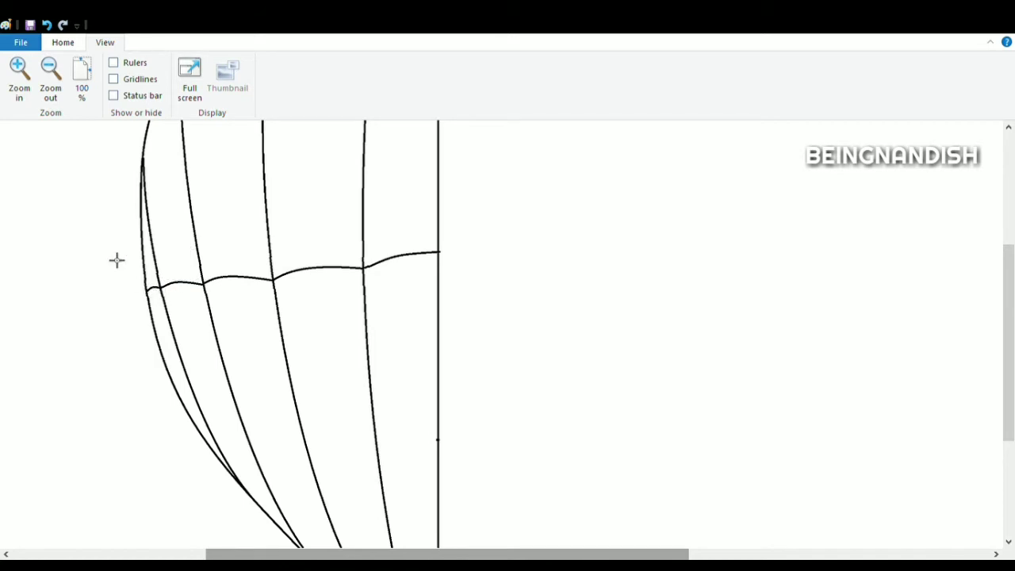
- Draw a third curved band line across the lower panels toward the left outline
{"action": "scroll", "coordinate": [116, 260], "scroll_direction": "down", "scroll_amount": 3}
{"action": "mouse_move", "coordinate": [446, 394]}
{"action": "left_mouse_down"}
{"action": "mouse_move", "coordinate": [392, 403]}
{"action": "mouse_move", "coordinate": [411, 386]}
{"action": "left_mouse_up"}
{"action": "scroll", "coordinate": [363, 332], "scroll_direction": "down", "scroll_amount": 3}
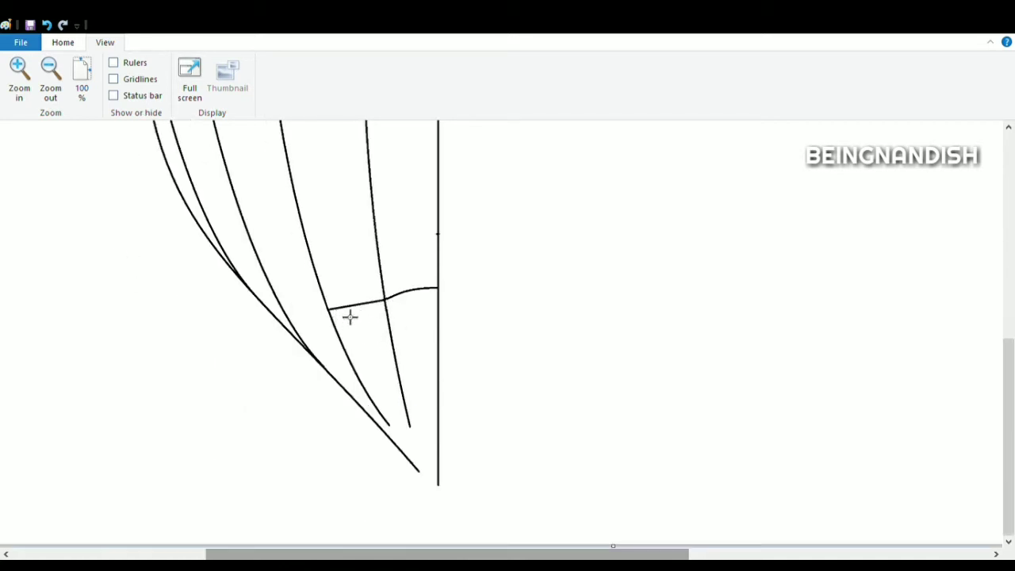
{"action": "left_click_drag", "start_coordinate": [350, 318], "coordinate": [354, 273]}
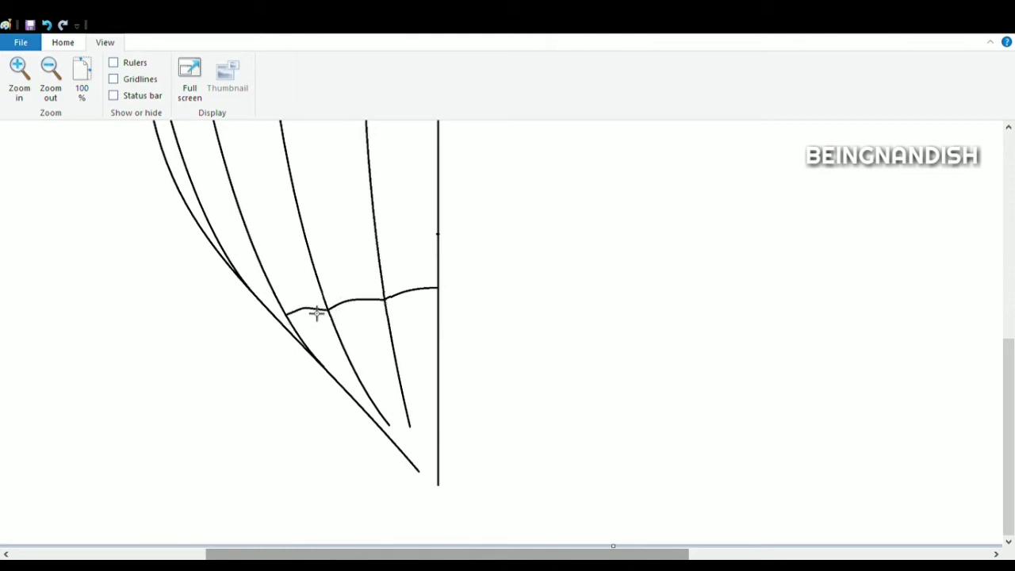
{"action": "left_click_drag", "start_coordinate": [318, 313], "coordinate": [296, 321]}
- Draw a short curved band line across the narrow bottom panels near the base
{"action": "left_click_drag", "start_coordinate": [421, 434], "coordinate": [446, 434]}
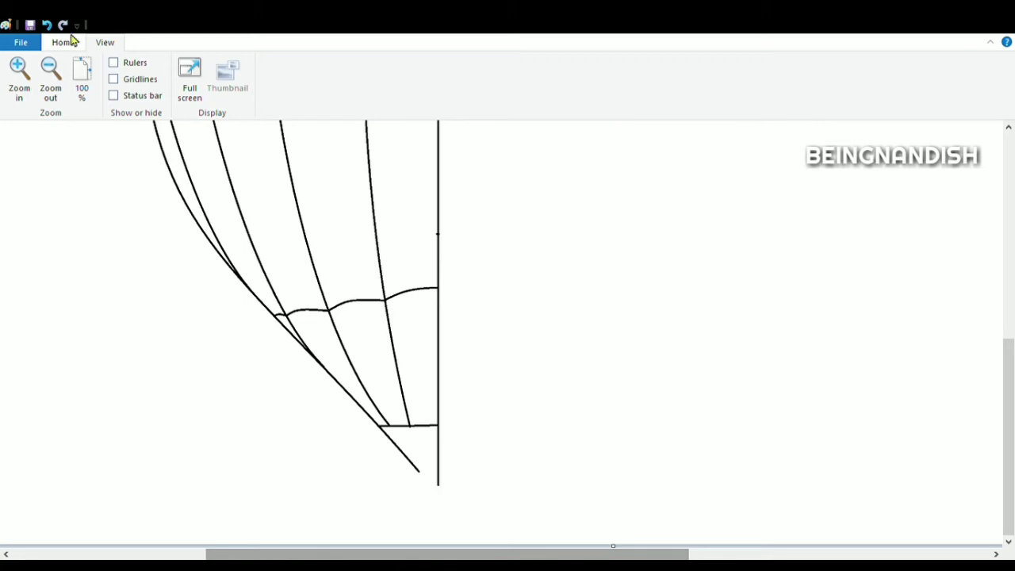
{"action": "key", "text": "ctrl+z"}
{"action": "left_click_drag", "start_coordinate": [441, 419], "coordinate": [406, 425]}
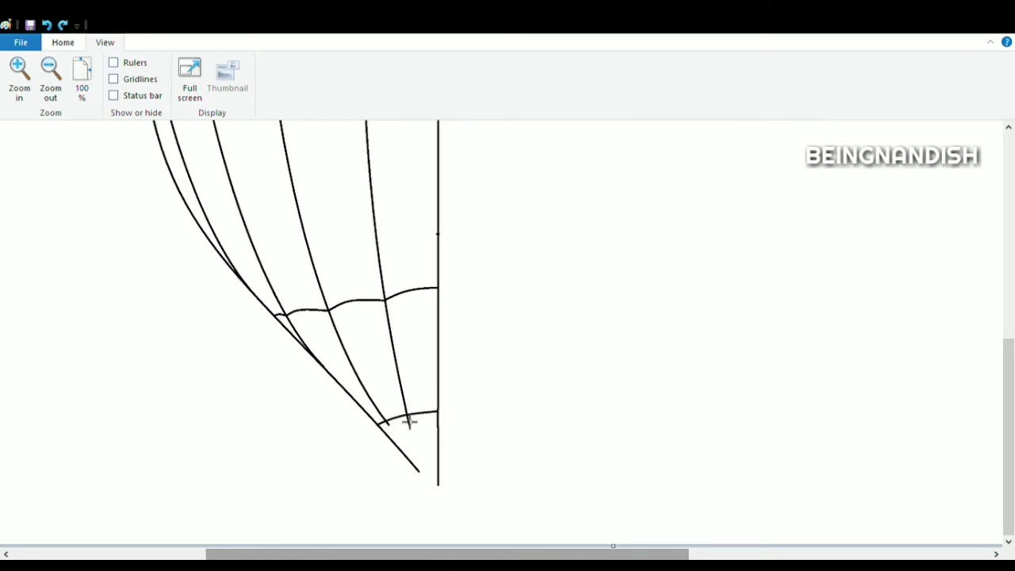
- Erase the pointed bottom tip and close the balloon's base with a short curve
{"action": "left_click", "coordinate": [62, 43]}
{"action": "left_click", "coordinate": [181, 90]}
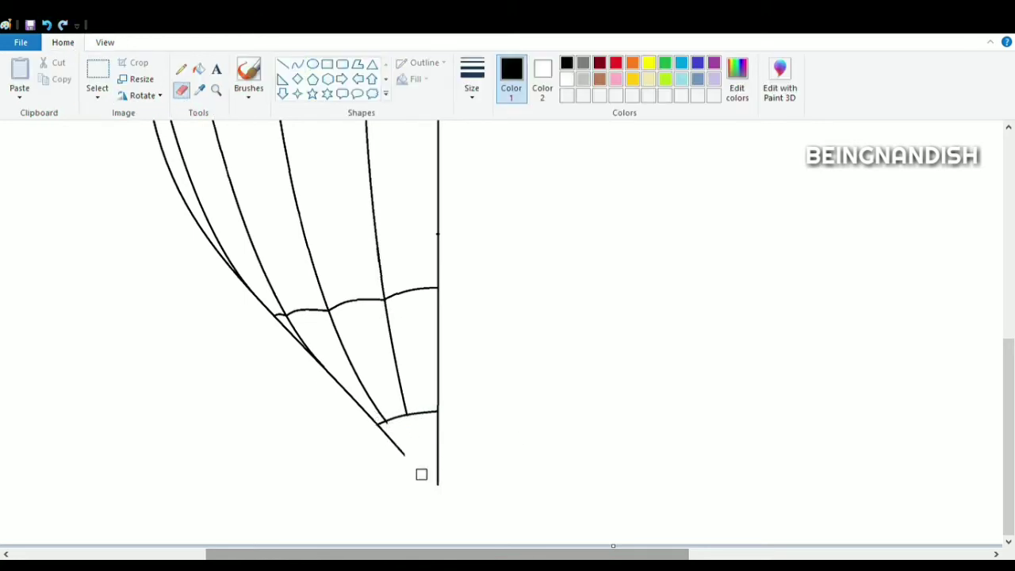
{"action": "left_click", "coordinate": [298, 64]}
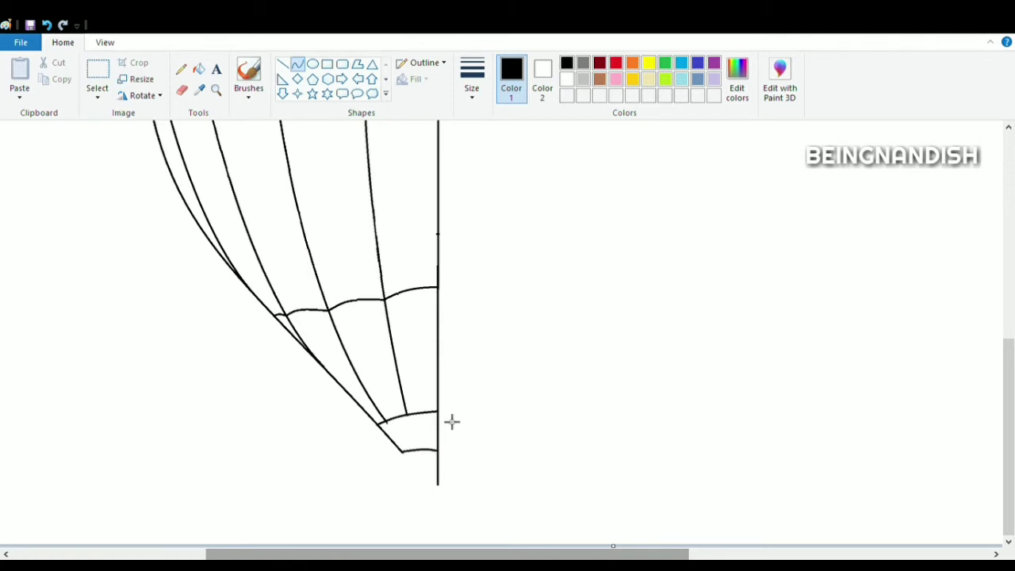
{"action": "left_click", "coordinate": [182, 90]}
{"action": "scroll", "coordinate": [437, 492], "scroll_direction": "up", "scroll_amount": 5}
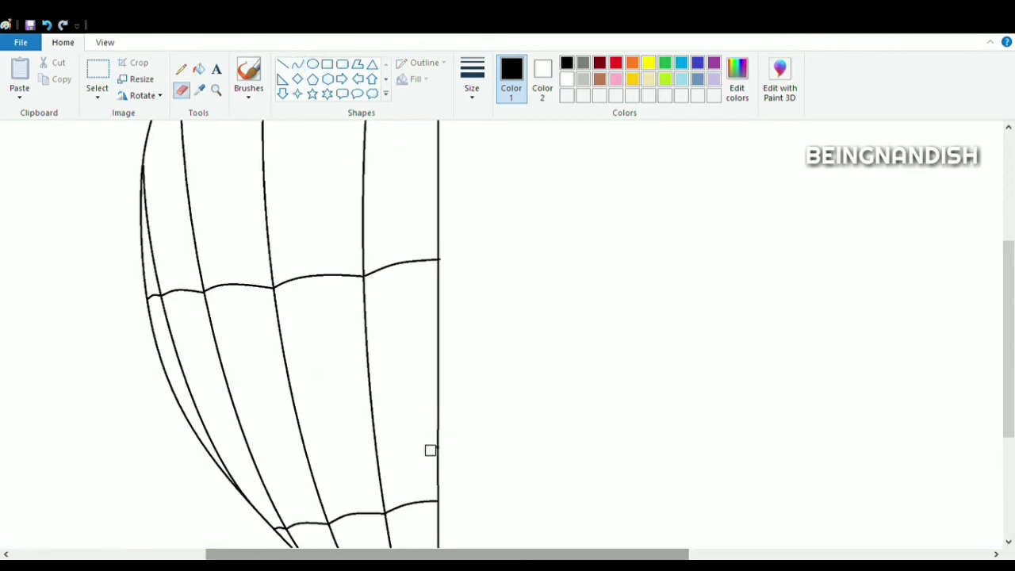
{"action": "scroll", "coordinate": [430, 450], "scroll_direction": "up", "scroll_amount": 5}
{"action": "left_click", "coordinate": [105, 43]}
{"action": "left_click", "coordinate": [52, 76]}
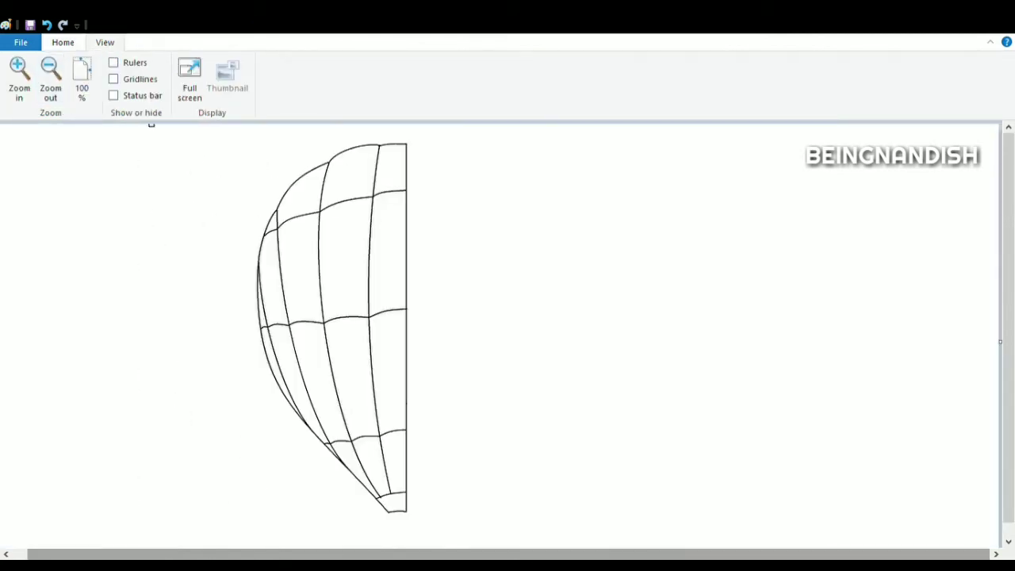
- Duplicate the balloon half, putting the original back in place and pasting a second copy
{"action": "left_click", "coordinate": [63, 42]}
{"action": "left_click", "coordinate": [97, 71]}
{"action": "left_click_drag", "start_coordinate": [236, 134], "coordinate": [406, 515]}
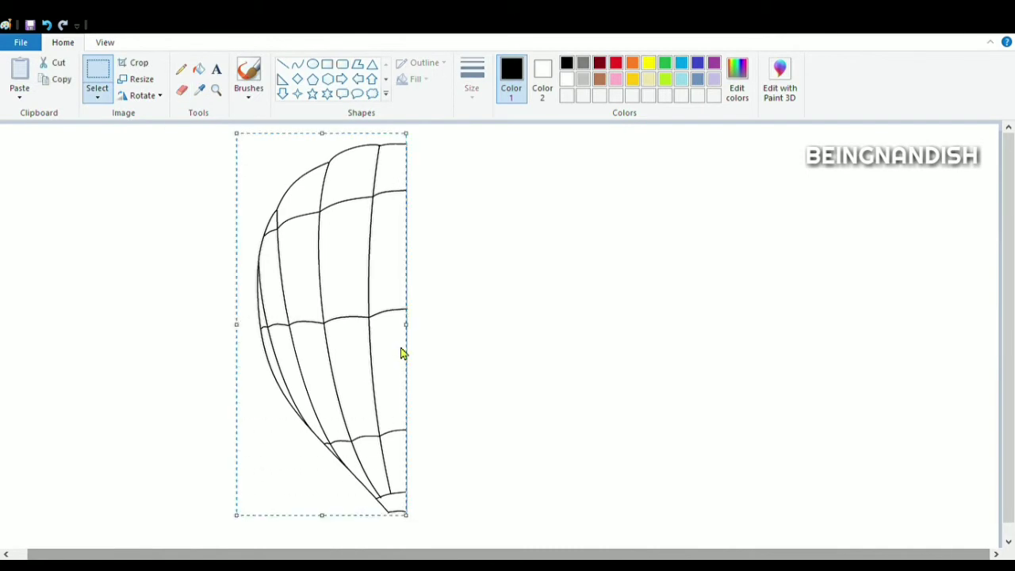
{"action": "key", "text": "ctrl+x"}
{"action": "left_click_drag", "start_coordinate": [373, 129], "coordinate": [449, 544]}
{"action": "key", "text": "Delete"}
{"action": "left_click", "coordinate": [20, 72]}
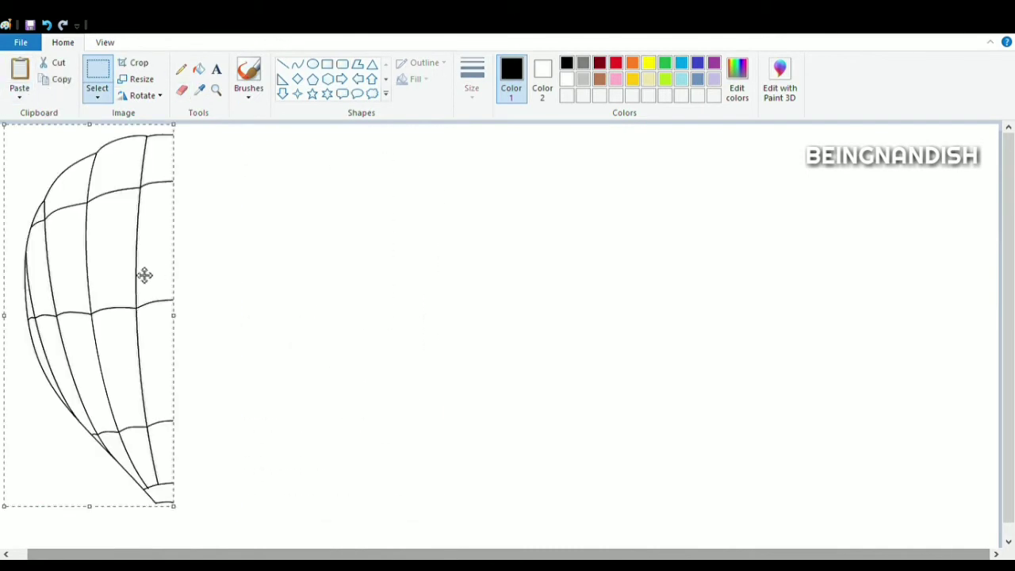
{"action": "left_click_drag", "start_coordinate": [144, 275], "coordinate": [377, 276]}
{"action": "key", "text": "ctrl+v"}
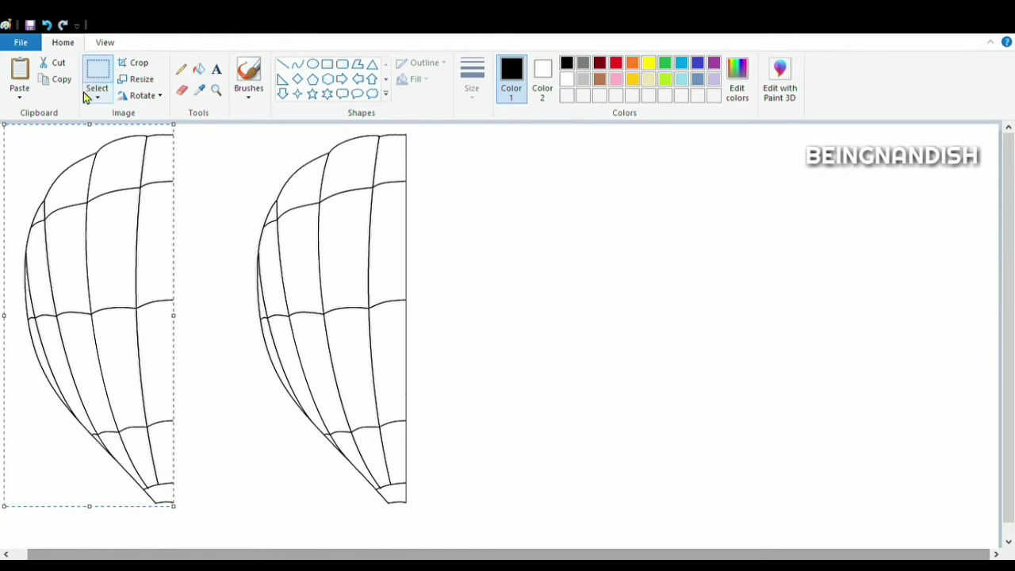
{"action": "left_click", "coordinate": [48, 25]}
{"action": "left_click", "coordinate": [105, 43]}
{"action": "left_click", "coordinate": [20, 77]}
{"action": "left_click_drag", "start_coordinate": [296, 554], "coordinate": [634, 538]}
{"action": "key", "text": "ctrl+v"}
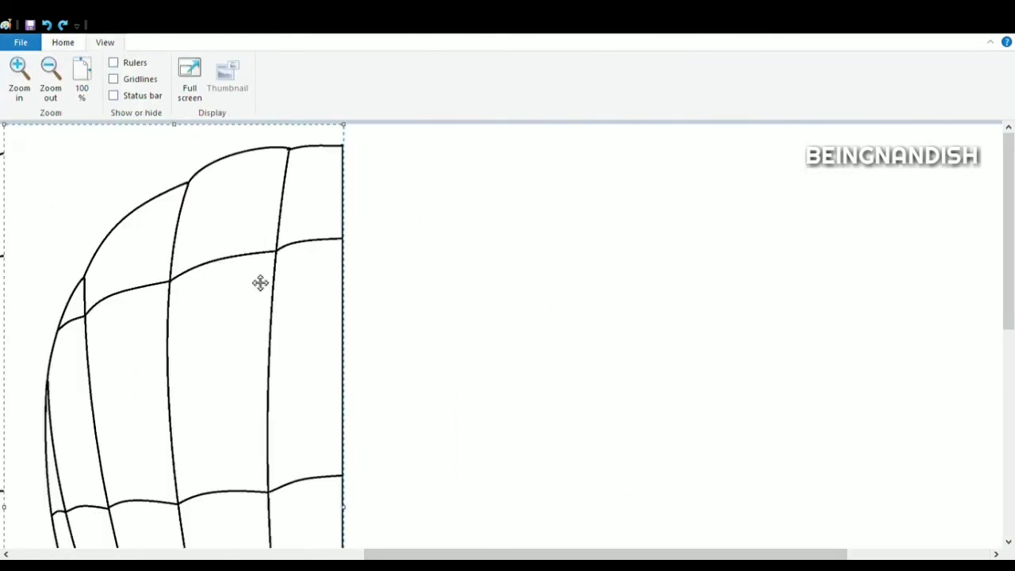
- Flip the pasted copy horizontally as a transparent selection and join it to the original half's straight edge
{"action": "left_click", "coordinate": [63, 42]}
{"action": "left_click", "coordinate": [97, 89]}
{"action": "left_click", "coordinate": [136, 242]}
{"action": "mouse_move", "coordinate": [288, 282]}
{"action": "left_mouse_down"}
{"action": "mouse_move", "coordinate": [407, 281]}
{"action": "mouse_move", "coordinate": [430, 270]}
{"action": "left_mouse_up"}
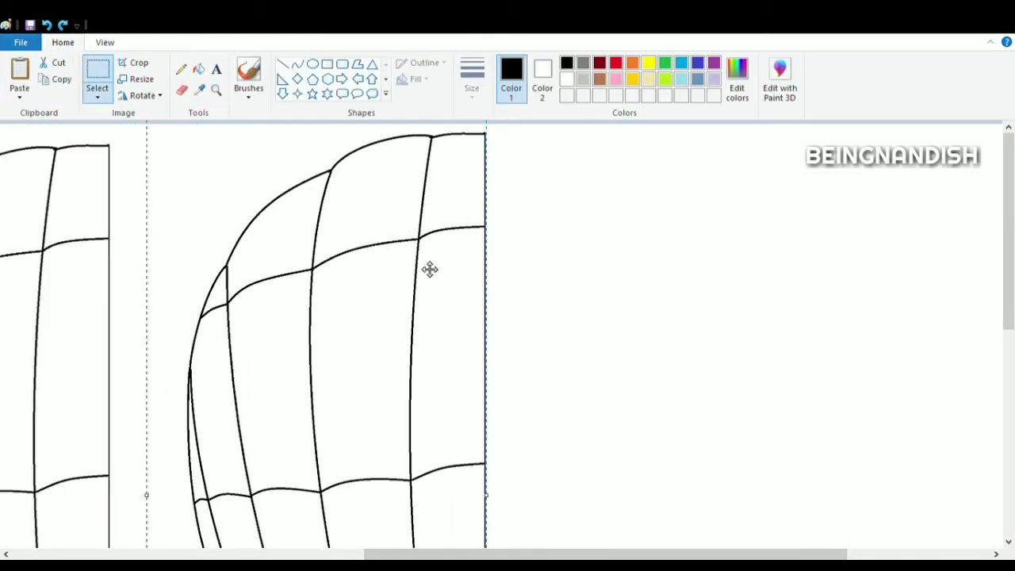
{"action": "left_click", "coordinate": [140, 96]}
{"action": "left_click", "coordinate": [162, 182]}
{"action": "left_click_drag", "start_coordinate": [274, 357], "coordinate": [235, 369]}
{"action": "left_click", "coordinate": [104, 43]}
{"action": "left_click", "coordinate": [50, 77]}
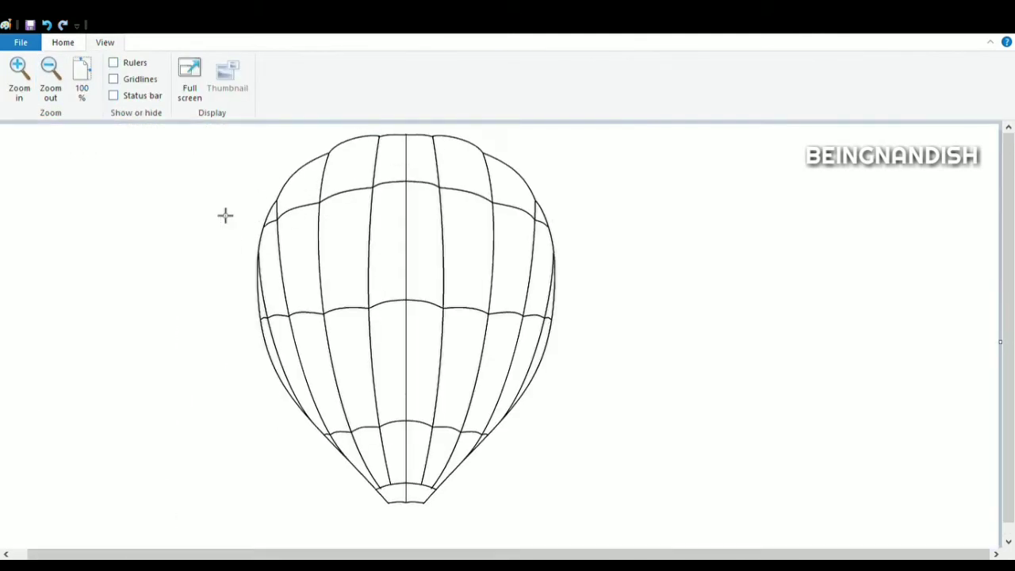
- Erase the vertical center line running down through the joined balloon
{"action": "scroll", "coordinate": [214, 205], "scroll_direction": "down", "scroll_amount": 1}
{"action": "left_click_drag", "start_coordinate": [1009, 238], "coordinate": [1009, 225]}
{"action": "left_click", "coordinate": [19, 78]}
{"action": "left_click_drag", "start_coordinate": [222, 554], "coordinate": [382, 555]}
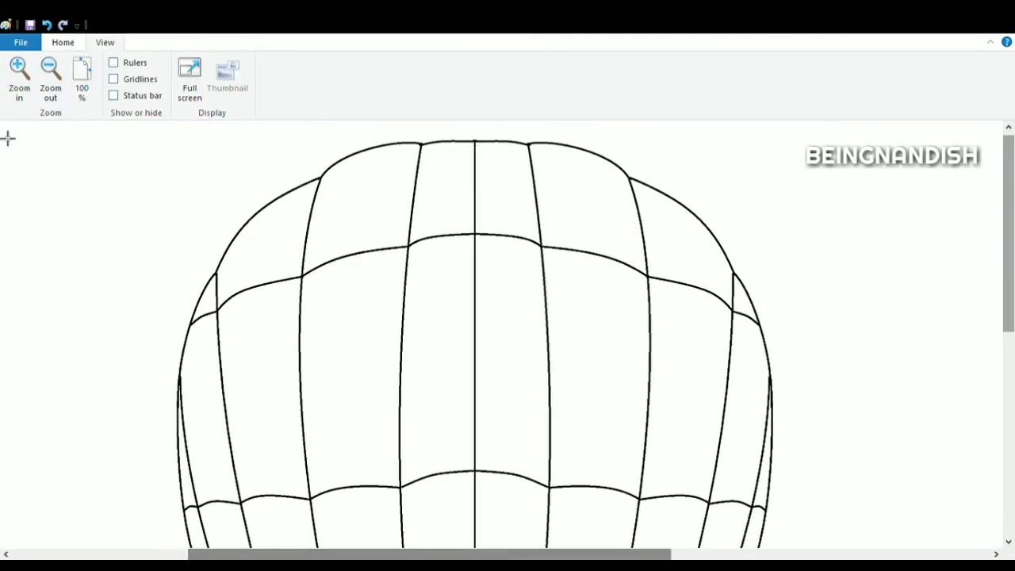
{"action": "left_click", "coordinate": [63, 43]}
{"action": "left_click", "coordinate": [182, 89]}
{"action": "mouse_move", "coordinate": [339, 153]}
{"action": "left_mouse_down"}
{"action": "mouse_move", "coordinate": [430, 138]}
{"action": "mouse_move", "coordinate": [474, 220]}
{"action": "mouse_move", "coordinate": [474, 465]}
{"action": "left_mouse_up"}
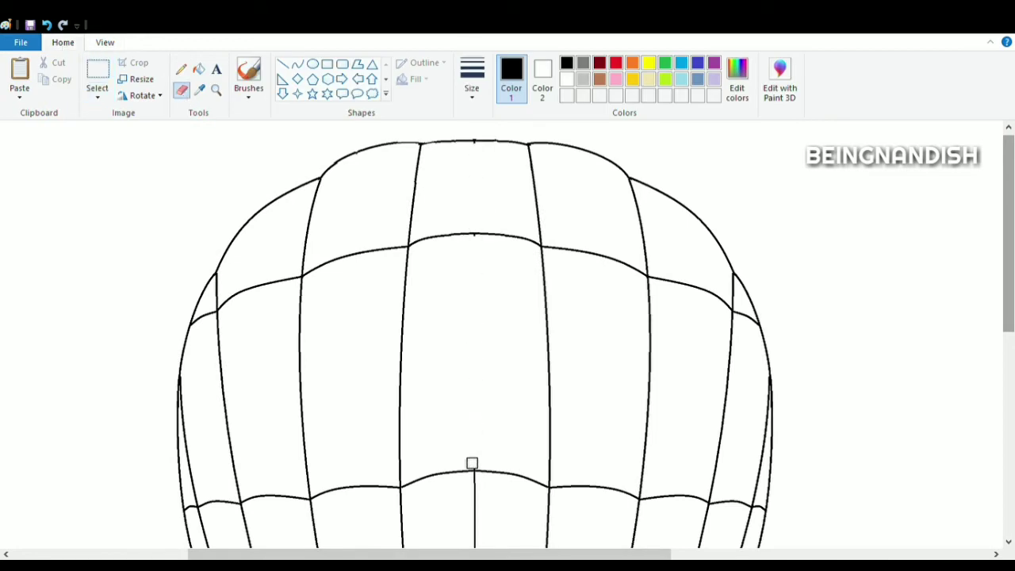
{"action": "scroll", "coordinate": [474, 465], "scroll_direction": "down", "scroll_amount": 3}
{"action": "left_click_drag", "start_coordinate": [476, 370], "coordinate": [476, 521]}
{"action": "scroll", "coordinate": [476, 521], "scroll_direction": "down", "scroll_amount": 3}
{"action": "scroll", "coordinate": [475, 491], "scroll_direction": "down", "scroll_amount": 2}
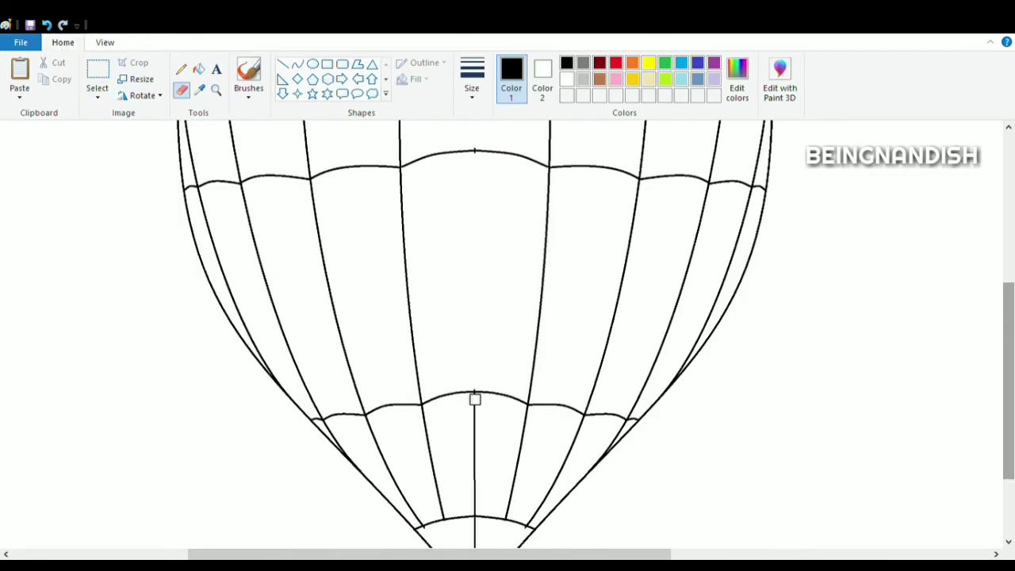
{"action": "left_click_drag", "start_coordinate": [474, 399], "coordinate": [471, 508]}
{"action": "scroll", "coordinate": [471, 507], "scroll_direction": "down", "scroll_amount": 3}
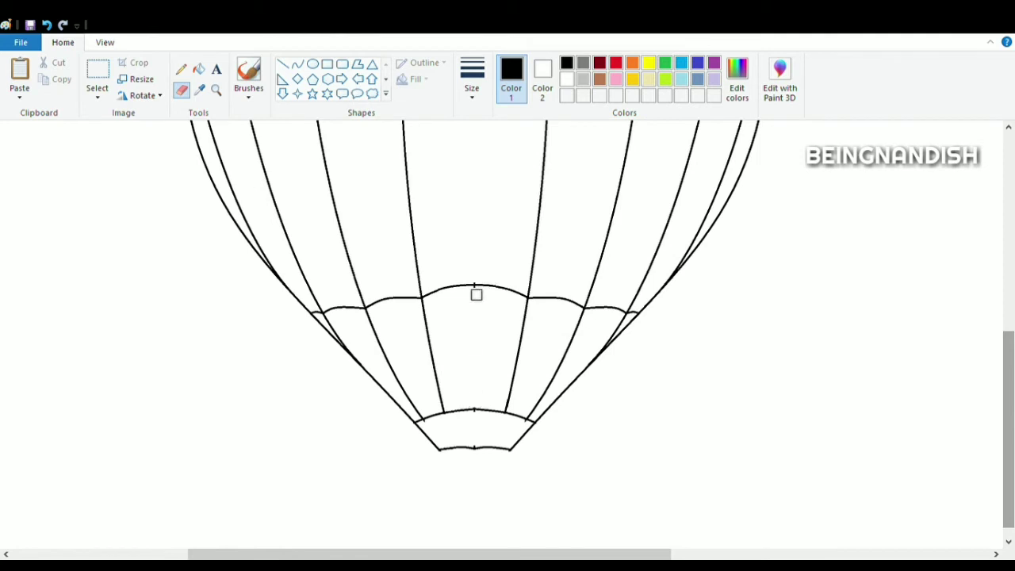
- Draw two straight rope lines down from the balloon's base with the Line tool
{"action": "left_click", "coordinate": [283, 64]}
{"action": "left_click_drag", "start_coordinate": [441, 450], "coordinate": [453, 503]}
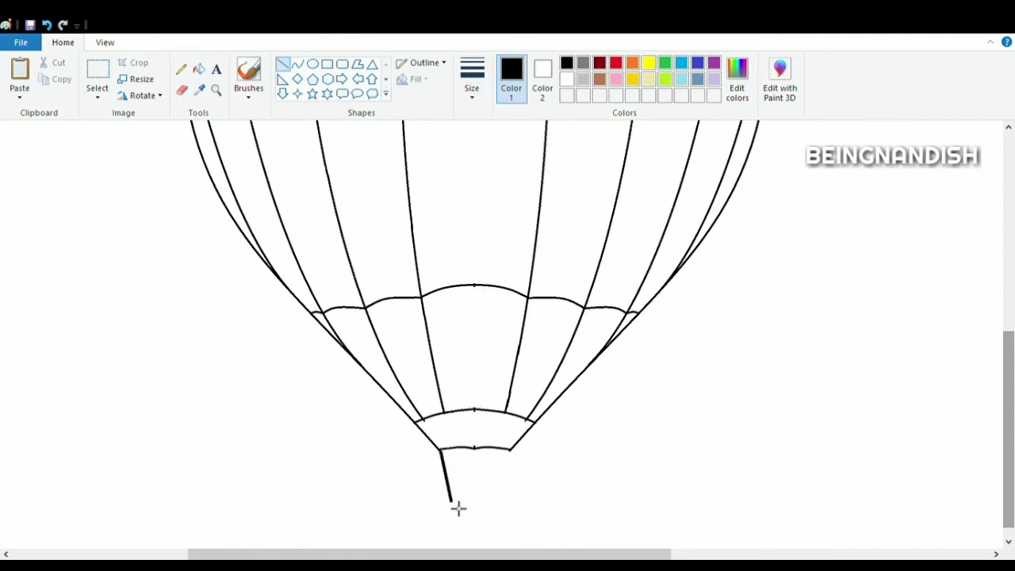
{"action": "left_click_drag", "start_coordinate": [510, 449], "coordinate": [499, 503]}
{"action": "scroll", "coordinate": [567, 453], "scroll_direction": "down", "scroll_amount": 1}
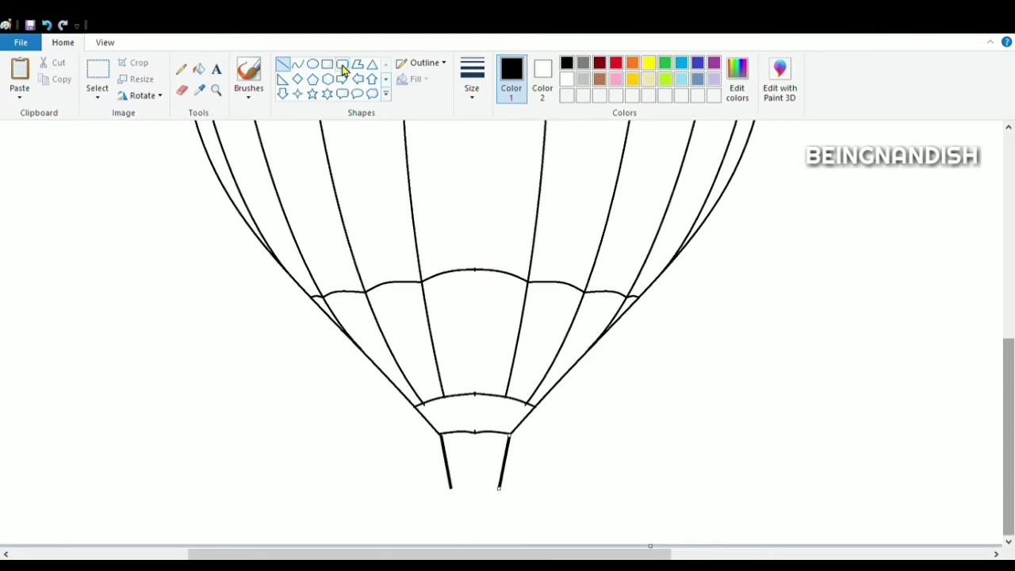
- Draw a rounded-rectangle basket below the ropes
{"action": "left_click", "coordinate": [342, 64]}
{"action": "left_click_drag", "start_coordinate": [450, 474], "coordinate": [501, 525]}
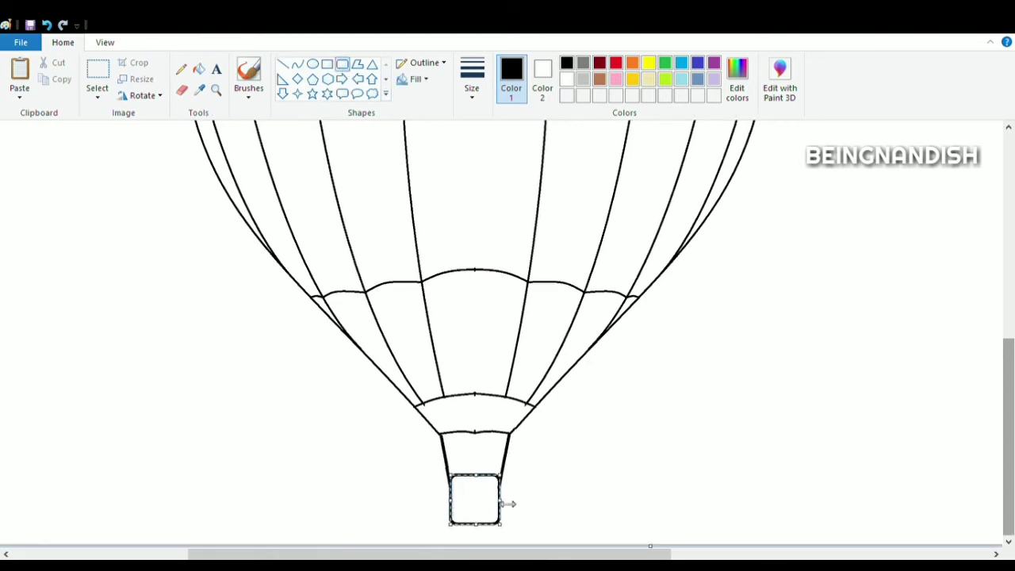
{"action": "left_click", "coordinate": [550, 469]}
- Draw a horizontal line across the basket using a thicker line size
{"action": "left_click", "coordinate": [282, 64]}
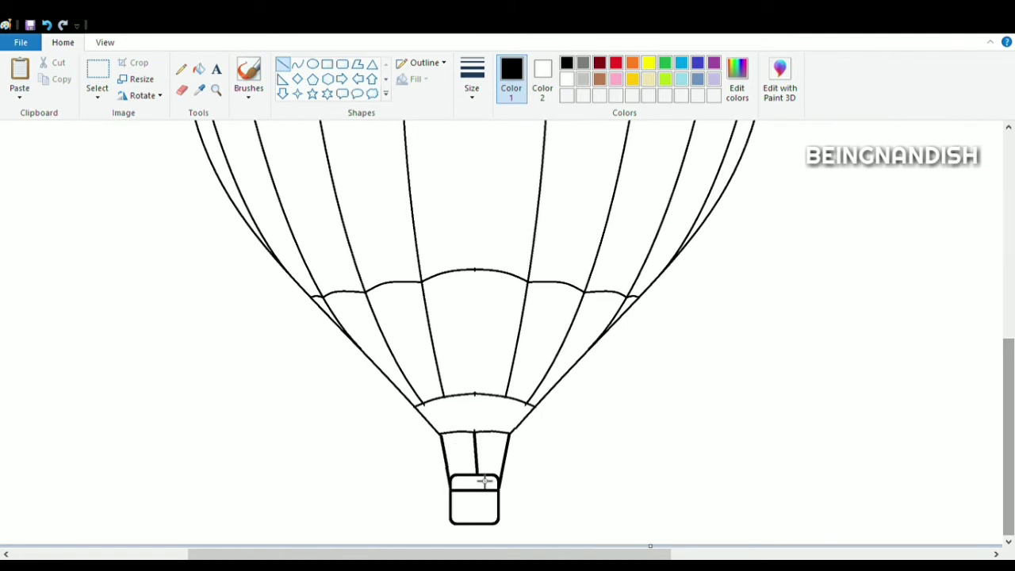
{"action": "left_click_drag", "start_coordinate": [484, 481], "coordinate": [474, 474]}
{"action": "left_click", "coordinate": [473, 93]}
{"action": "left_click", "coordinate": [492, 121]}
{"action": "left_click", "coordinate": [572, 408]}
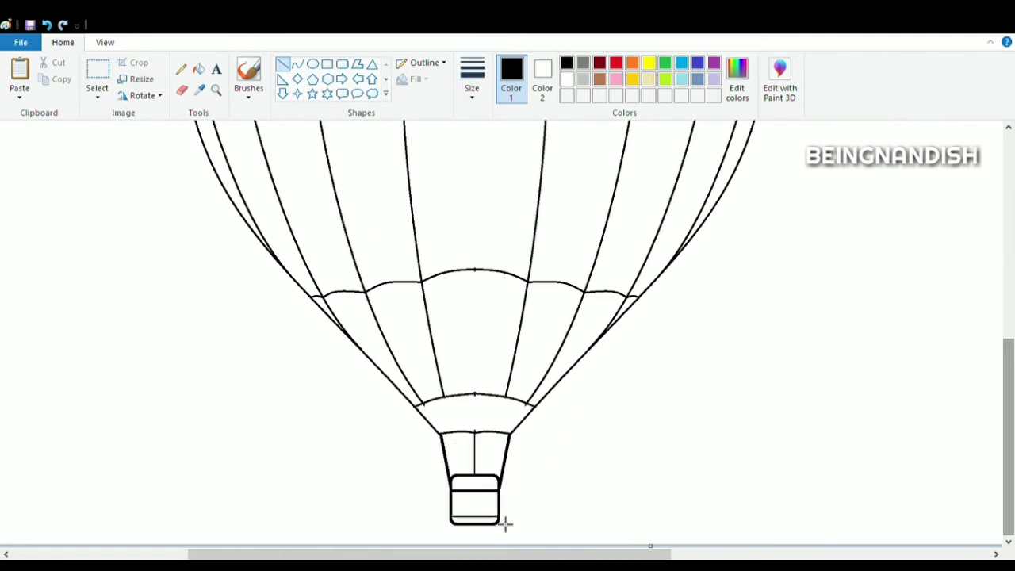
- Erase the leftover center-line mark at the top of the balloon
{"action": "left_click", "coordinate": [182, 92]}
{"action": "scroll", "coordinate": [486, 395], "scroll_direction": "up", "scroll_amount": 5}
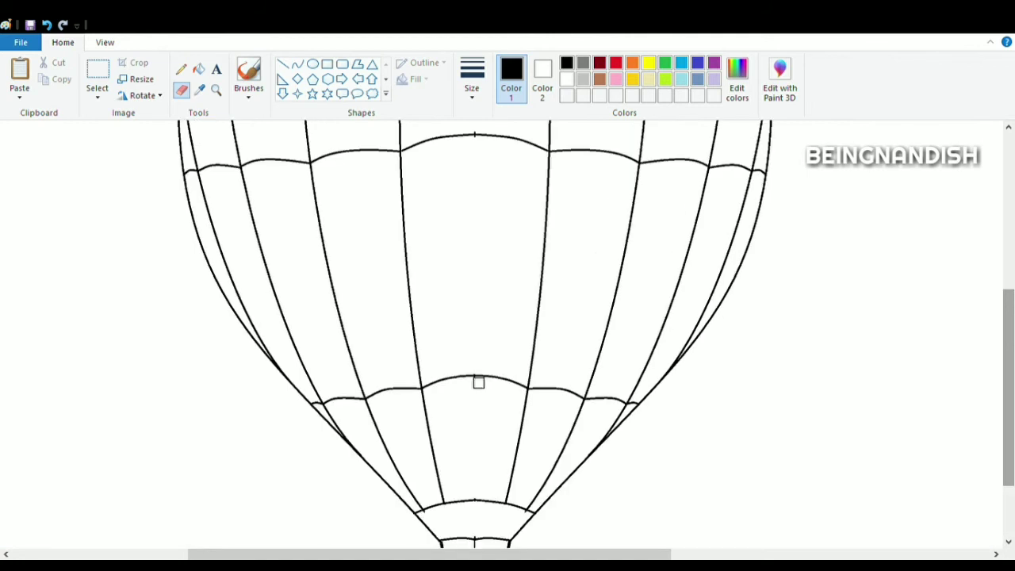
{"action": "scroll", "coordinate": [451, 283], "scroll_direction": "up", "scroll_amount": 1}
{"action": "mouse_move", "coordinate": [524, 147]}
{"action": "left_mouse_down"}
{"action": "mouse_move", "coordinate": [421, 147]}
{"action": "mouse_move", "coordinate": [529, 147]}
{"action": "mouse_move", "coordinate": [503, 143]}
{"action": "left_mouse_up"}
{"action": "left_click", "coordinate": [297, 64]}
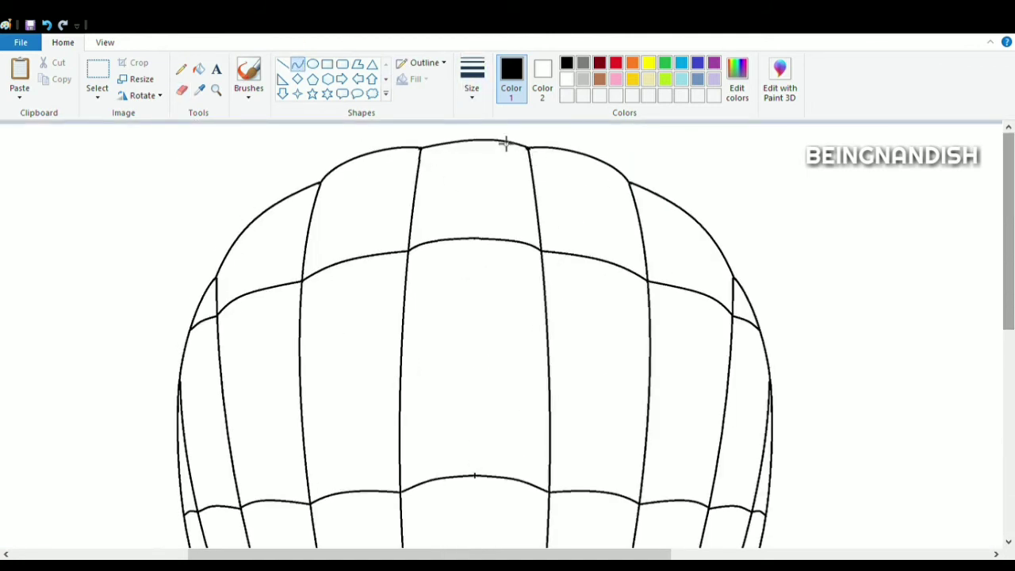
{"action": "left_click", "coordinate": [684, 171]}
{"action": "left_click", "coordinate": [106, 43]}
{"action": "left_click", "coordinate": [50, 71]}
{"action": "scroll", "coordinate": [479, 309], "scroll_direction": "down", "scroll_amount": 2}
{"action": "left_click_drag", "start_coordinate": [1008, 333], "coordinate": [1008, 323]}
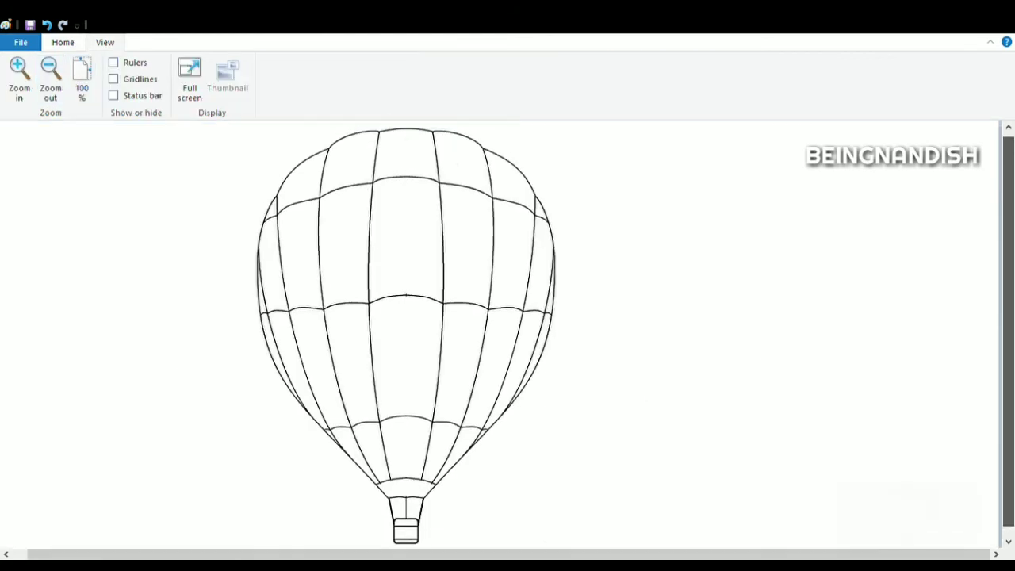
- Move the finished balloon to the left and paste a second copy to its right
{"action": "left_click", "coordinate": [63, 42]}
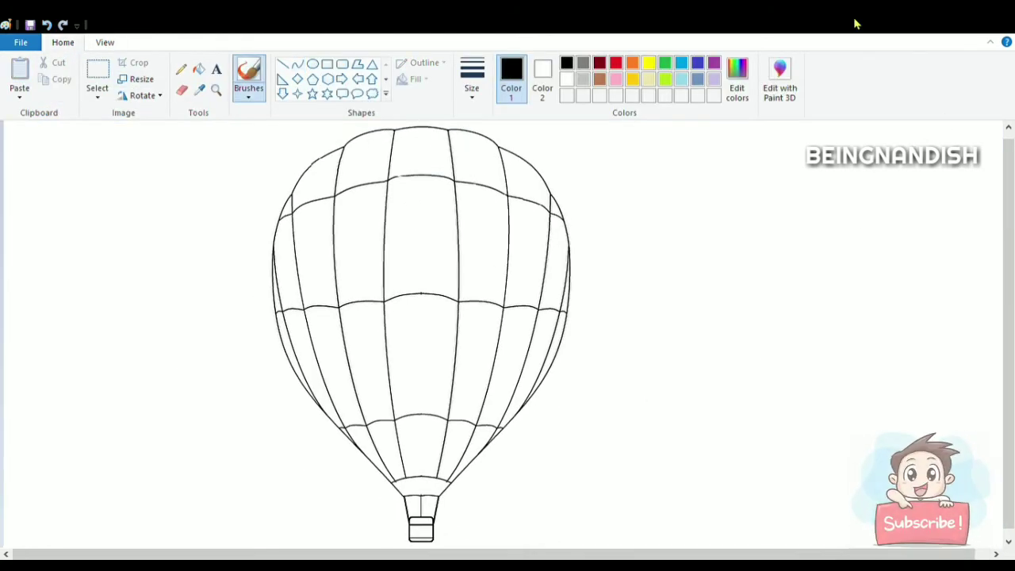
{"action": "left_click", "coordinate": [96, 79]}
{"action": "left_click_drag", "start_coordinate": [250, 123], "coordinate": [591, 551]}
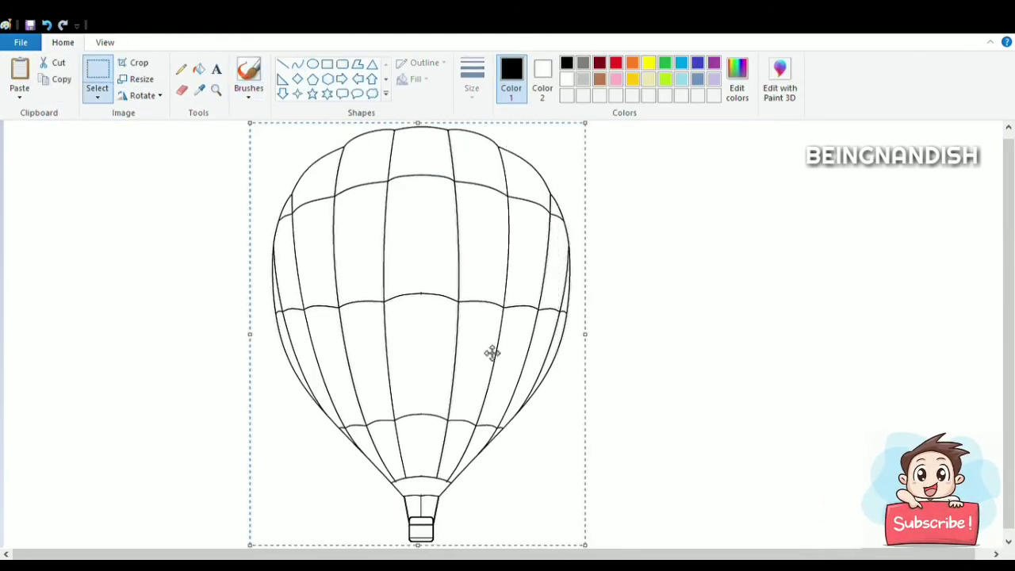
{"action": "left_click_drag", "start_coordinate": [492, 352], "coordinate": [336, 352]}
{"action": "left_click", "coordinate": [448, 200]}
{"action": "key", "text": "ctrl+v"}
{"action": "left_click_drag", "start_coordinate": [197, 288], "coordinate": [614, 288]}
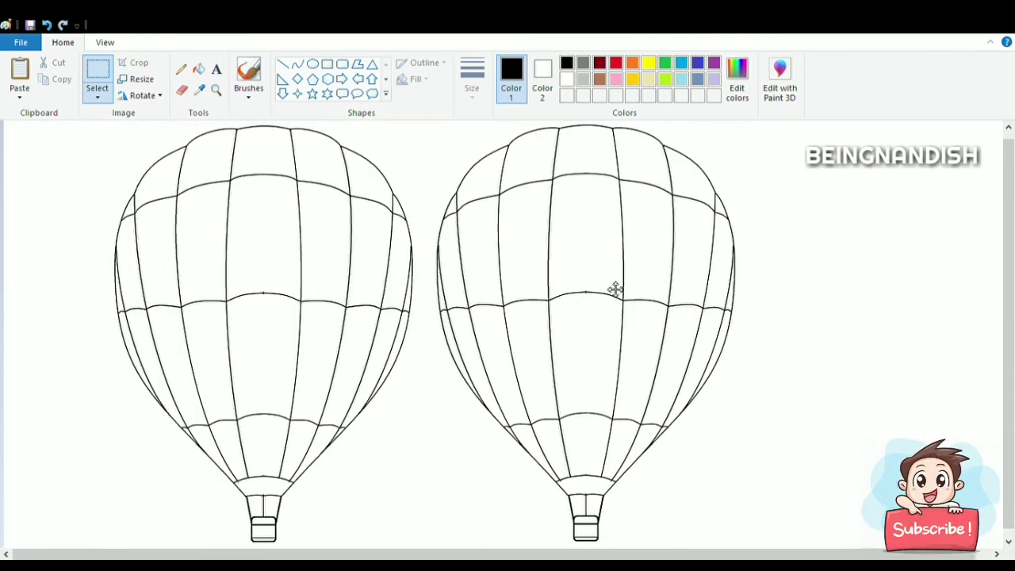
- Shrink the second balloon slightly and reposition it
{"action": "left_click_drag", "start_coordinate": [753, 544], "coordinate": [707, 472]}
{"action": "left_click_drag", "start_coordinate": [603, 317], "coordinate": [643, 318]}
{"action": "left_click", "coordinate": [795, 352]}
- Fill alternating vertical panels of the left balloon with blue using the Fill tool
{"action": "left_click", "coordinate": [681, 62]}
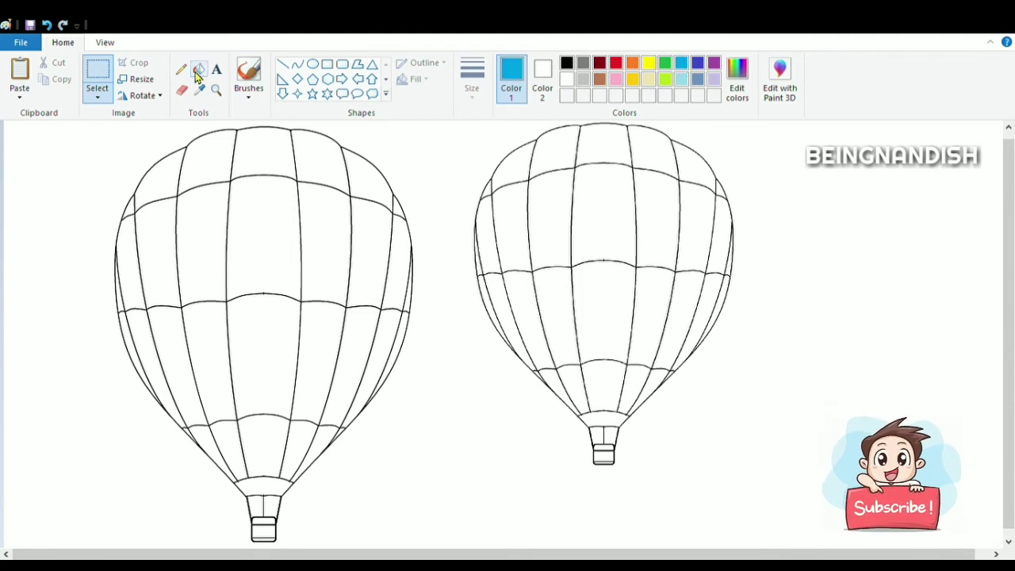
{"action": "left_click", "coordinate": [198, 69]}
{"action": "left_click", "coordinate": [218, 171]}
{"action": "left_click", "coordinate": [215, 355]}
{"action": "left_click", "coordinate": [129, 208]}
{"action": "left_click", "coordinate": [195, 435]}
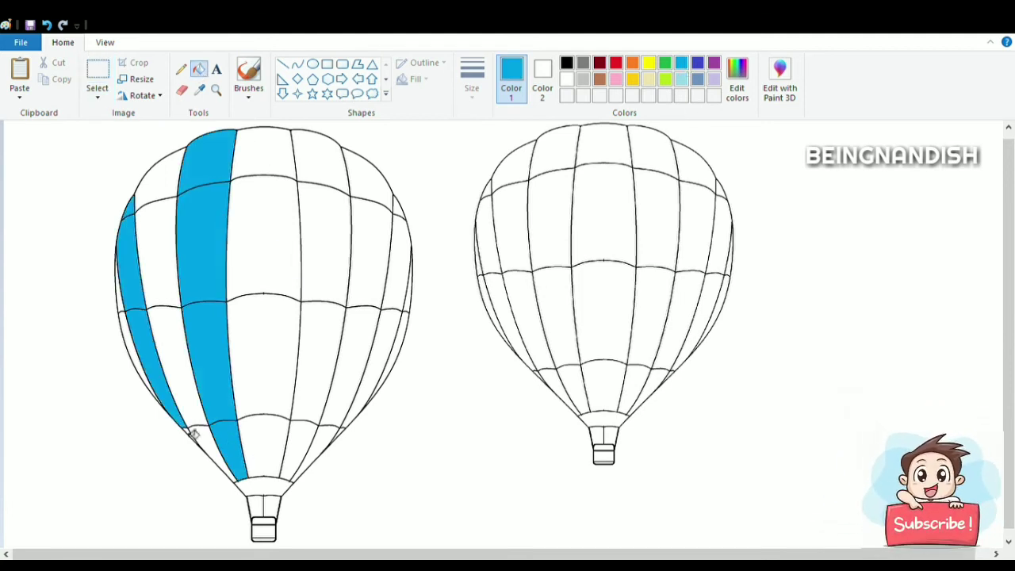
{"action": "left_click", "coordinate": [295, 279]}
{"action": "left_click", "coordinate": [329, 340]}
{"action": "left_click", "coordinate": [301, 446]}
{"action": "left_click", "coordinate": [399, 211]}
{"action": "left_click", "coordinate": [399, 255]}
{"action": "left_click", "coordinate": [385, 344]}
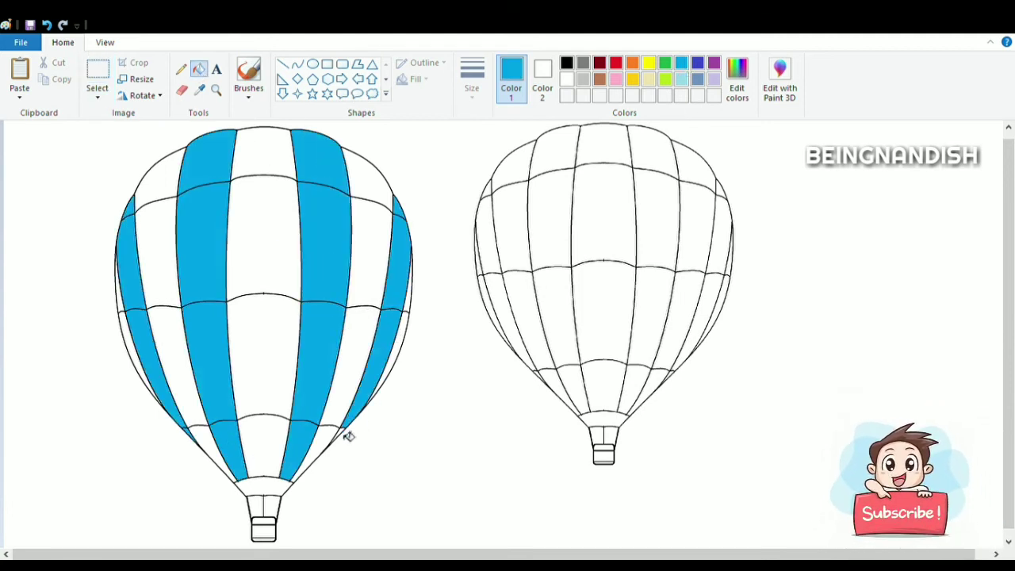
- Fill the left balloon's remaining side and center panels with yellow
{"action": "left_click", "coordinate": [649, 63]}
{"action": "left_click", "coordinate": [281, 154]}
{"action": "left_click", "coordinate": [261, 350]}
{"action": "left_click", "coordinate": [262, 444]}
{"action": "left_click", "coordinate": [168, 156]}
{"action": "left_click", "coordinate": [183, 346]}
{"action": "left_click", "coordinate": [207, 445]}
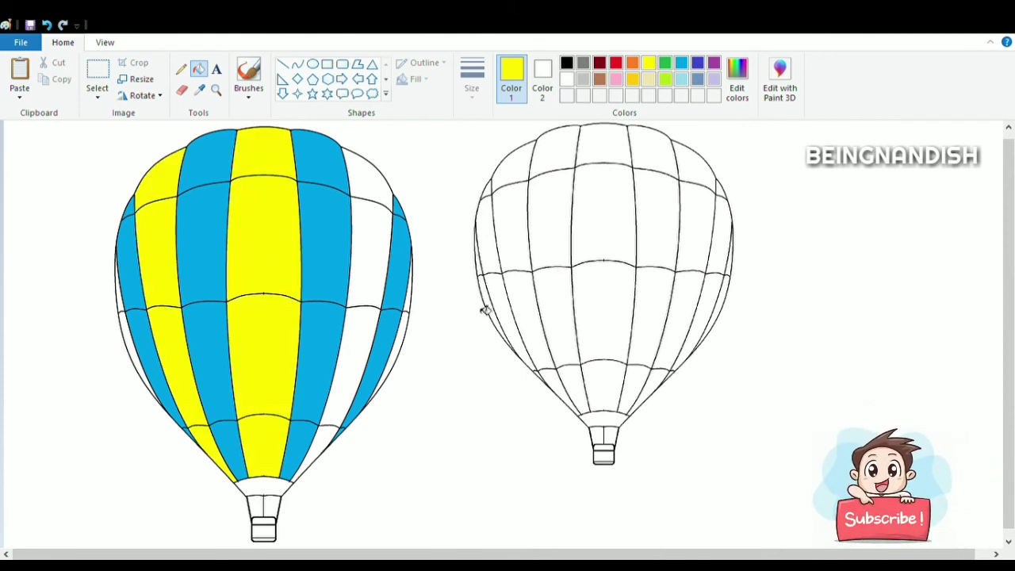
- Fill the left balloon's center stripe with green
{"action": "left_click", "coordinate": [664, 63]}
{"action": "left_click", "coordinate": [264, 154]}
{"action": "left_click", "coordinate": [262, 349]}
{"action": "left_click", "coordinate": [261, 432]}
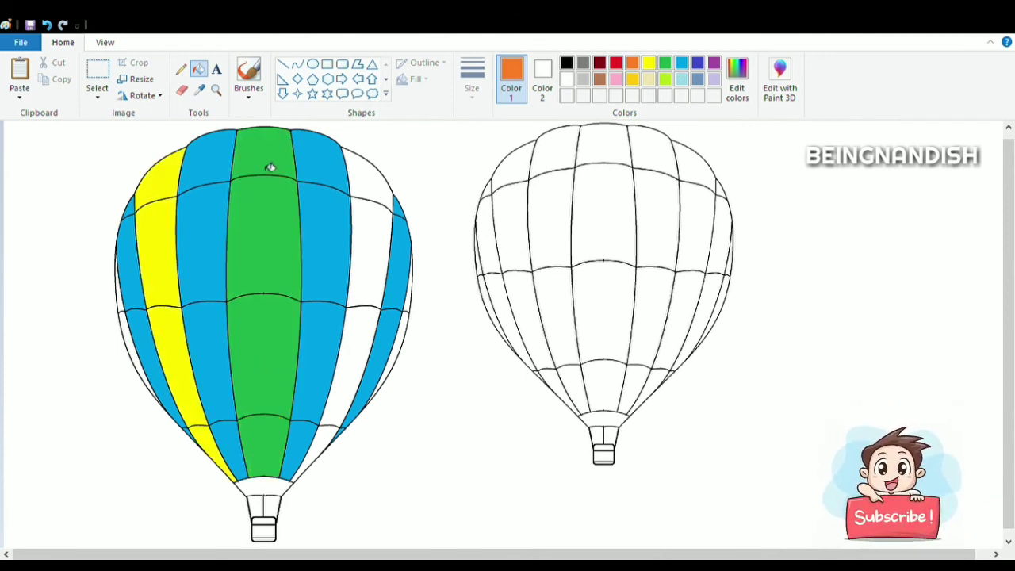
- Fill all non-blue panels and the base band of the left balloon with orange
{"action": "left_click", "coordinate": [271, 168]}
{"action": "left_click", "coordinate": [264, 246]}
{"action": "left_click", "coordinate": [264, 357]}
{"action": "left_click", "coordinate": [265, 445]}
{"action": "left_click", "coordinate": [176, 373]}
{"action": "left_click", "coordinate": [212, 444]}
{"action": "left_click", "coordinate": [161, 262]}
{"action": "left_click", "coordinate": [164, 180]}
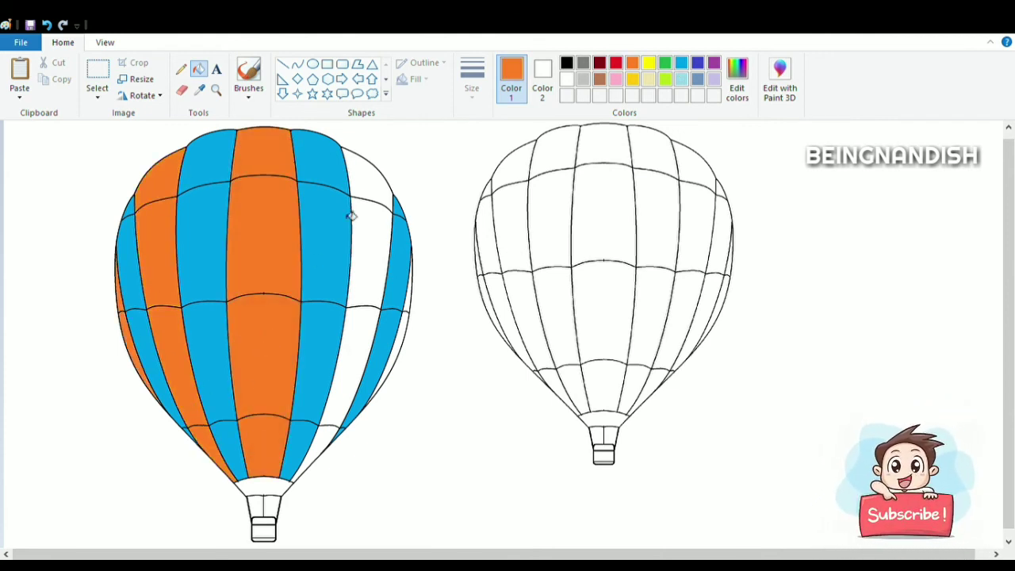
{"action": "left_click", "coordinate": [327, 442]}
{"action": "left_click", "coordinate": [401, 355]}
{"action": "left_click", "coordinate": [410, 310]}
{"action": "left_click", "coordinate": [280, 491]}
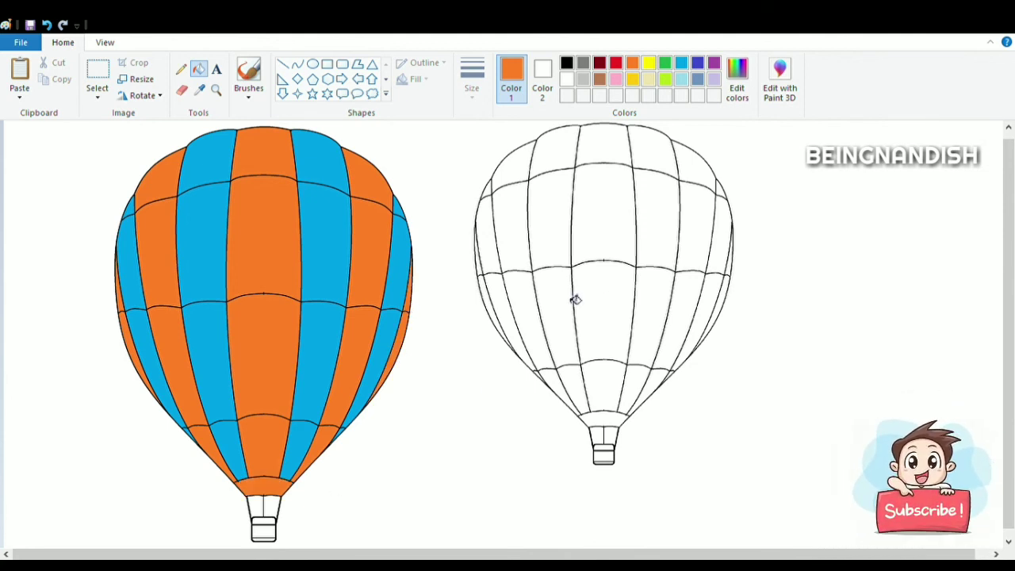
- Fill the balloon baskets with dark gray
{"action": "left_click", "coordinate": [584, 63]}
{"action": "left_click", "coordinate": [568, 64]}
{"action": "left_click", "coordinate": [268, 524]}
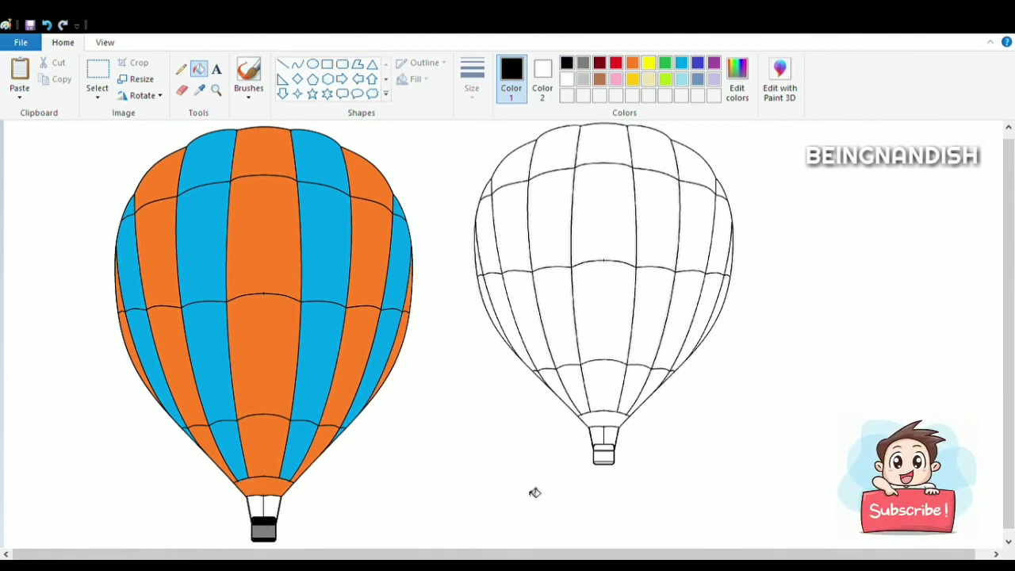
{"action": "left_click", "coordinate": [583, 63]}
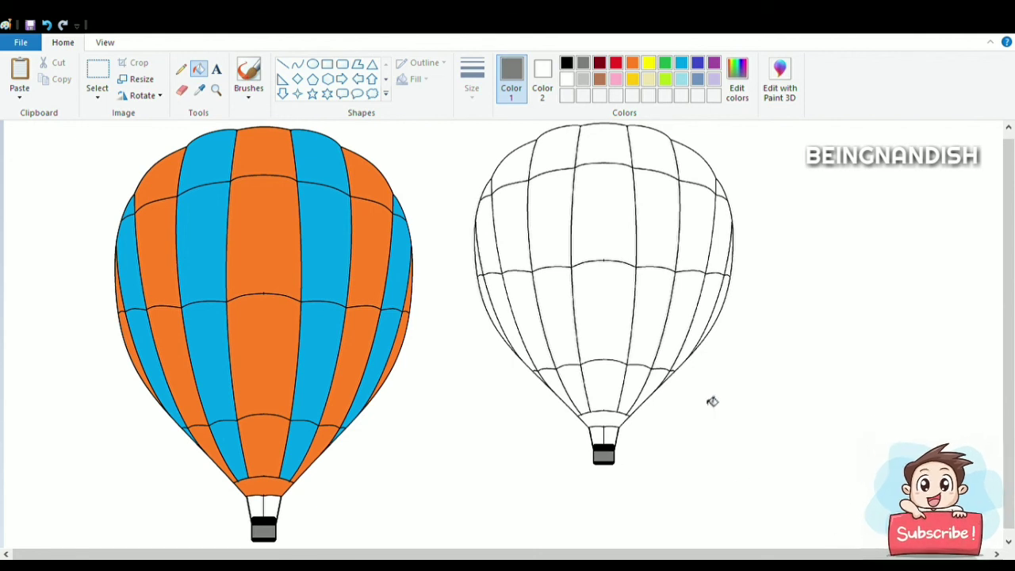
- Fill the right balloon's center stripe and alternating panels with gold yellow
{"action": "left_click", "coordinate": [632, 79]}
{"action": "left_click", "coordinate": [608, 145]}
{"action": "left_click", "coordinate": [607, 219]}
{"action": "left_click", "coordinate": [615, 422]}
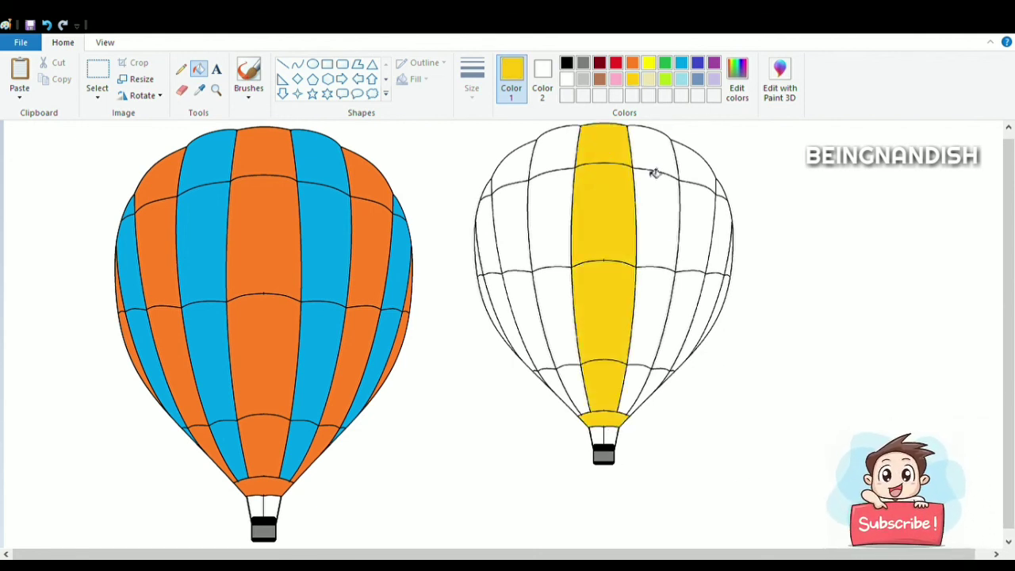
{"action": "left_click", "coordinate": [696, 228]}
{"action": "left_click", "coordinate": [674, 333]}
{"action": "left_click", "coordinate": [658, 385]}
{"action": "left_click", "coordinate": [579, 396]}
{"action": "left_click", "coordinate": [561, 325]}
{"action": "left_click", "coordinate": [558, 210]}
{"action": "left_click", "coordinate": [557, 155]}
{"action": "left_click", "coordinate": [488, 194]}
{"action": "left_click", "coordinate": [487, 238]}
{"action": "left_click", "coordinate": [498, 298]}
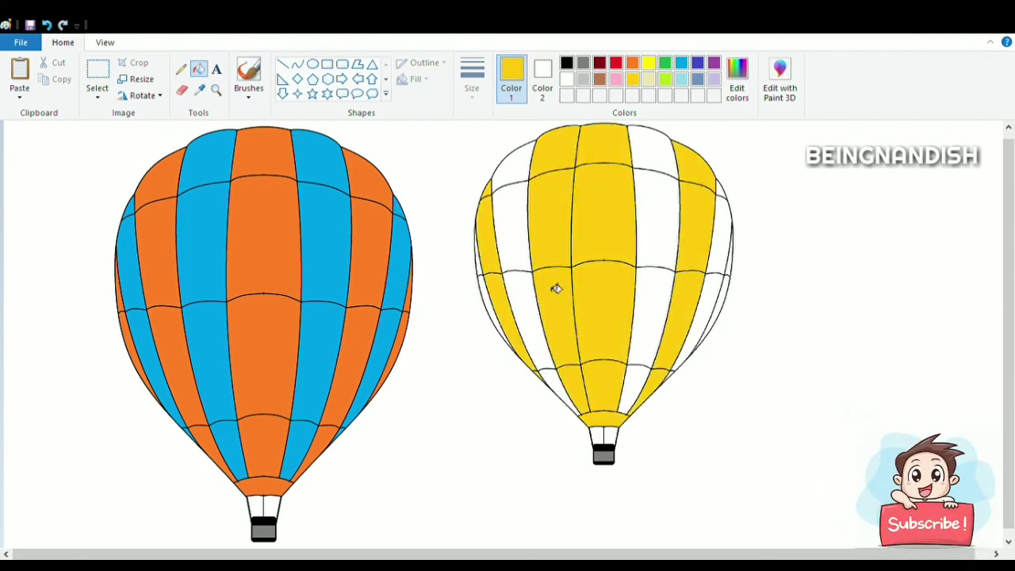
- Fill alternating panels of the right balloon with red
{"action": "left_click", "coordinate": [618, 65]}
{"action": "left_click", "coordinate": [568, 153]}
{"action": "left_click", "coordinate": [563, 226]}
{"action": "left_click", "coordinate": [568, 305]}
{"action": "left_click", "coordinate": [581, 395]}
{"action": "left_click", "coordinate": [490, 247]}
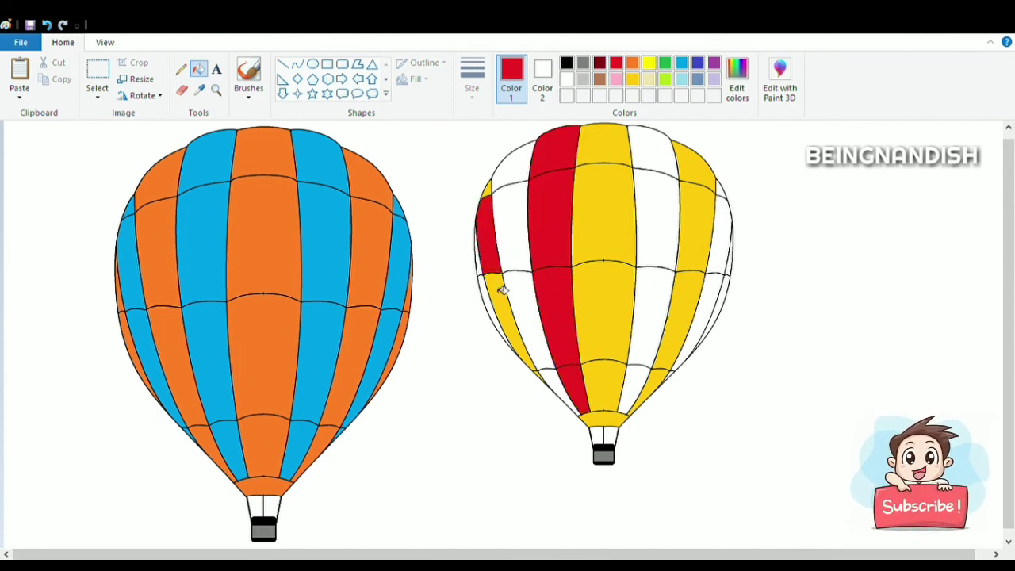
{"action": "left_click", "coordinate": [503, 303]}
{"action": "left_click", "coordinate": [496, 196]}
{"action": "left_click", "coordinate": [652, 146]}
{"action": "left_click", "coordinate": [655, 219]}
{"action": "left_click", "coordinate": [655, 318]}
{"action": "left_click", "coordinate": [635, 389]}
{"action": "left_click", "coordinate": [698, 325]}
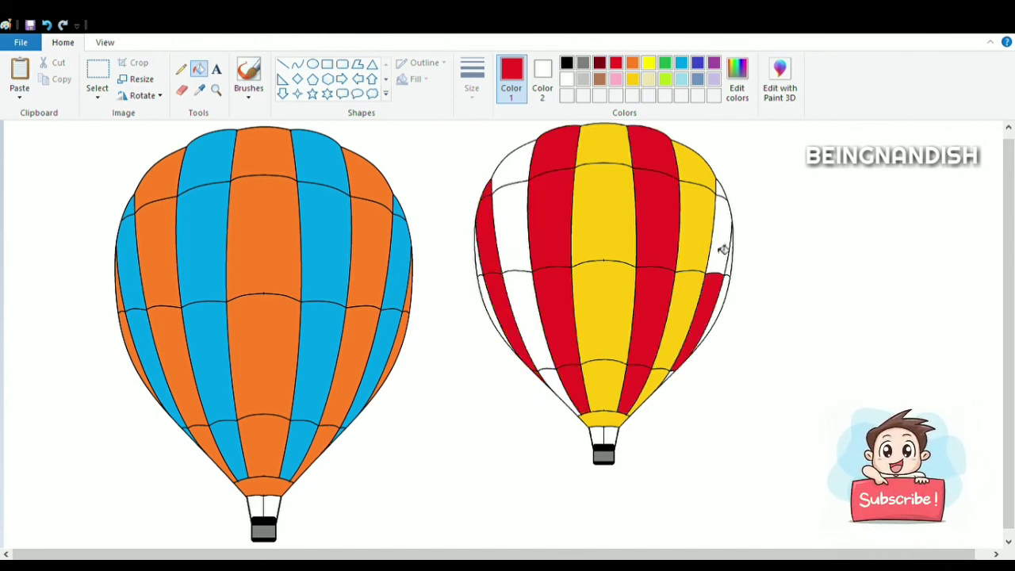
{"action": "left_click", "coordinate": [721, 249]}
{"action": "left_click", "coordinate": [724, 194]}
- Fill the remaining white panels of the right balloon with bright yellow
{"action": "left_click", "coordinate": [649, 64]}
{"action": "left_click", "coordinate": [725, 288]}
{"action": "left_click", "coordinate": [526, 324]}
{"action": "left_click", "coordinate": [526, 230]}
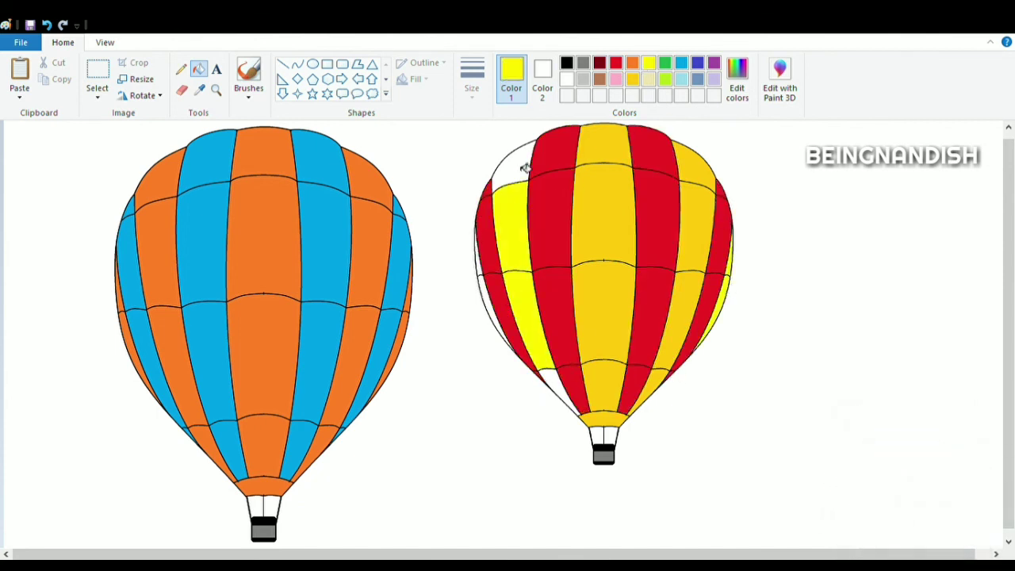
{"action": "left_click", "coordinate": [526, 168]}
{"action": "left_click", "coordinate": [486, 278]}
{"action": "left_click", "coordinate": [563, 380]}
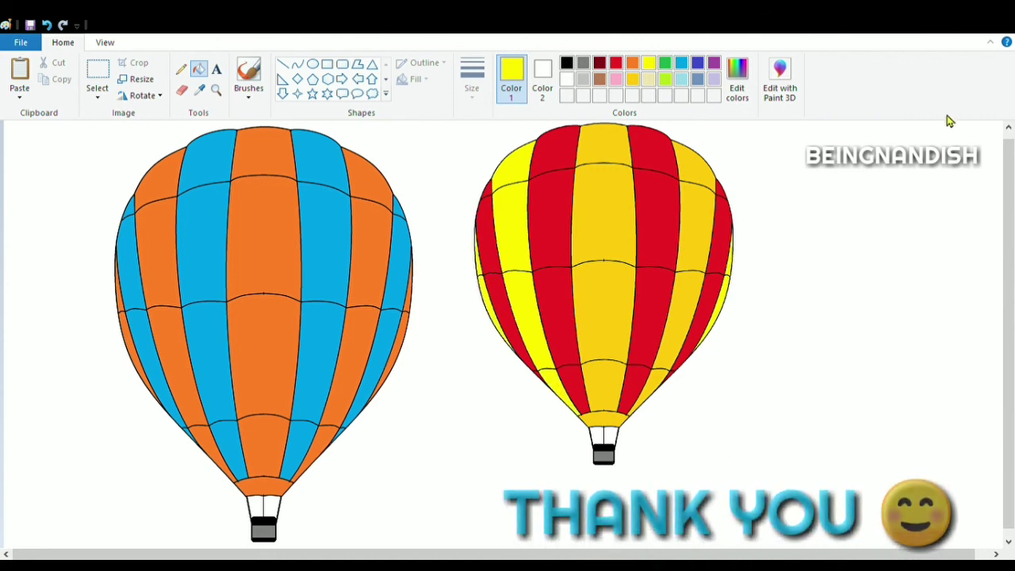